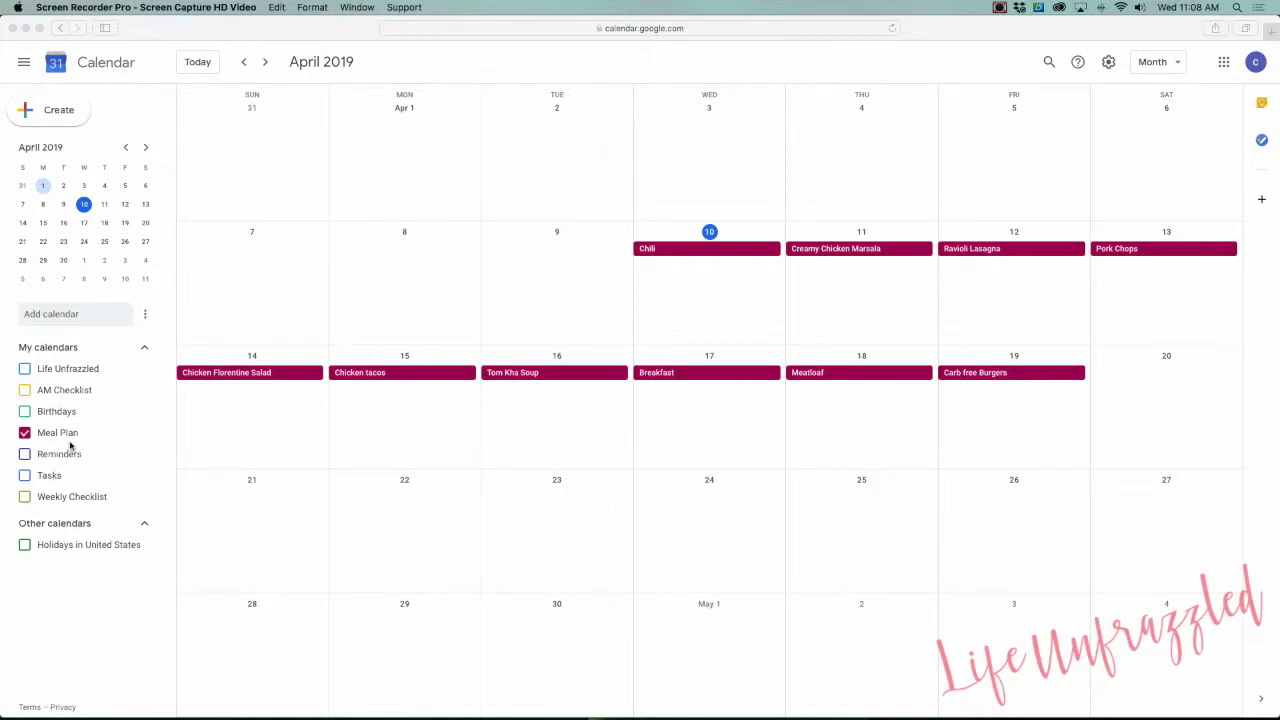
View the form for creating a new calendar, and return to the month view without creating one
{"action": "left_click", "coordinate": [148, 319]}
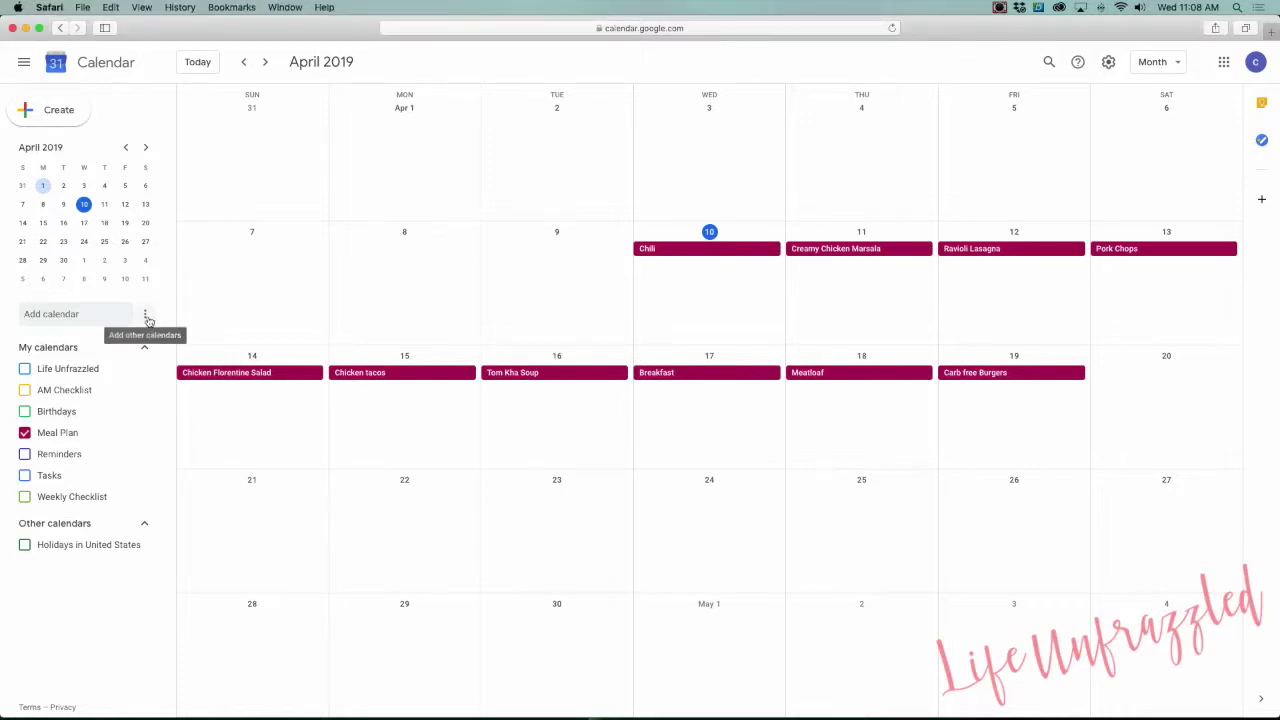
{"action": "left_click", "coordinate": [147, 318]}
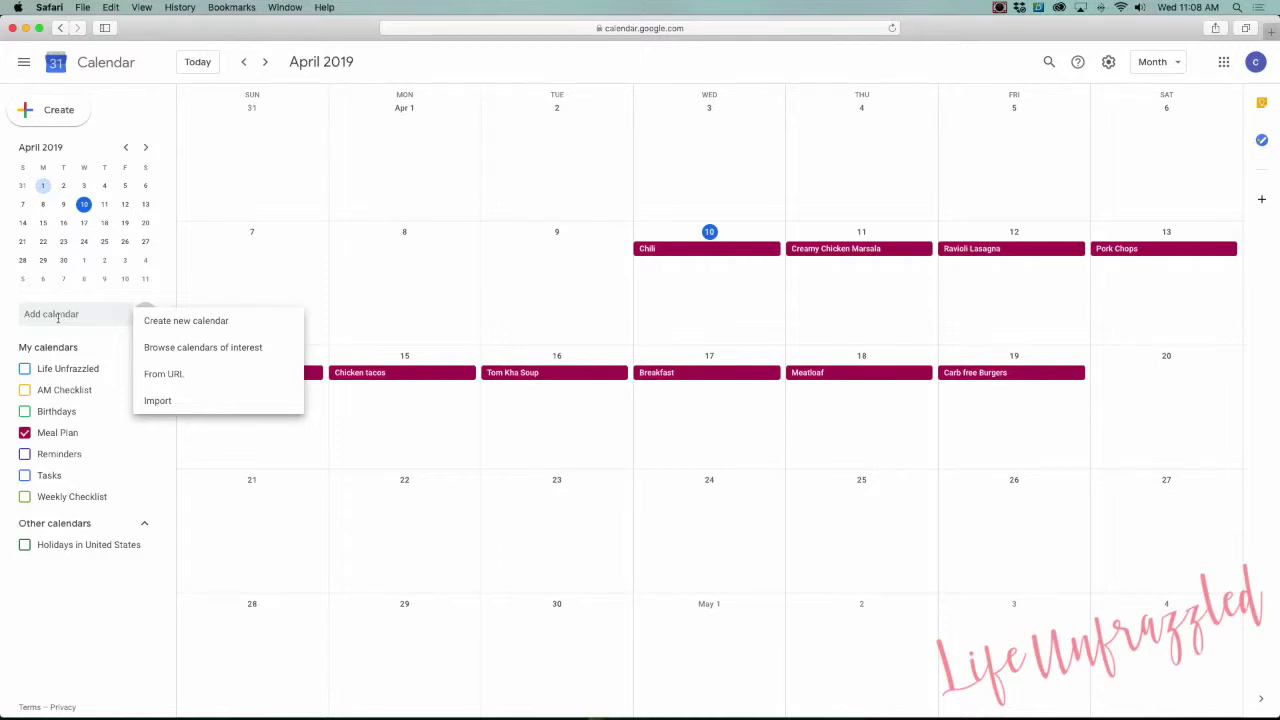
{"action": "left_click", "coordinate": [191, 327]}
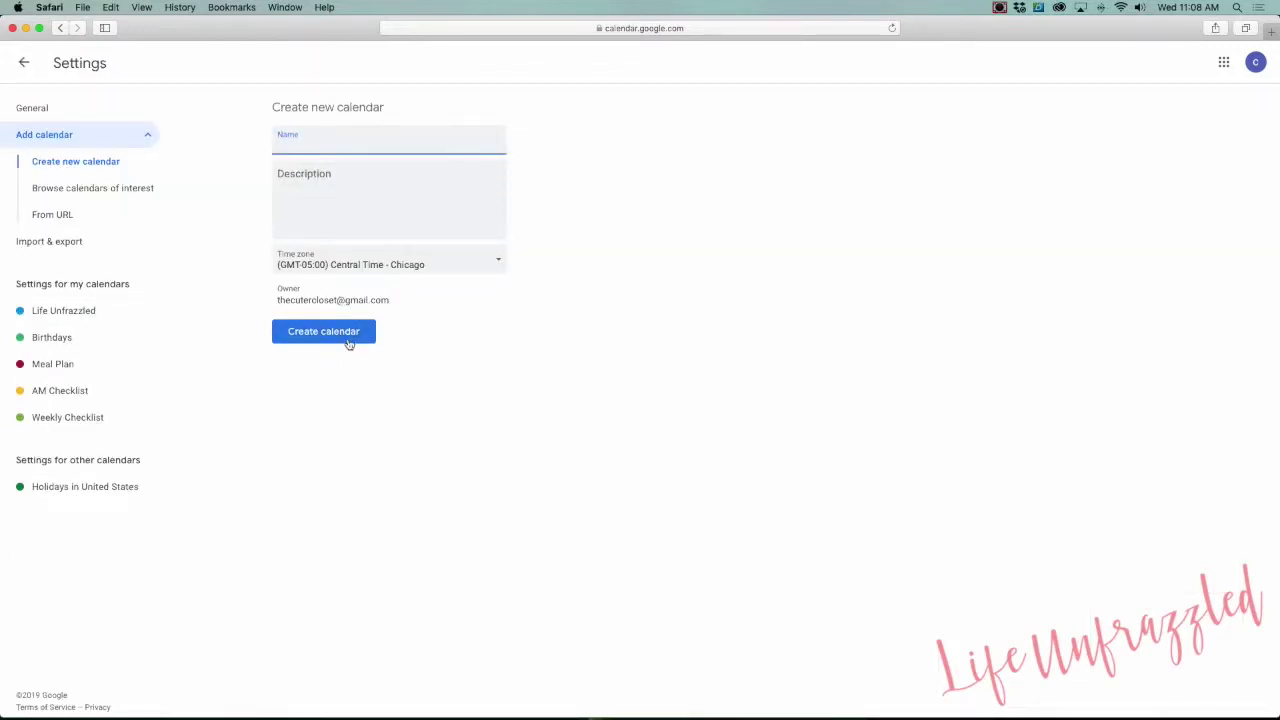
{"action": "left_click", "coordinate": [24, 62]}
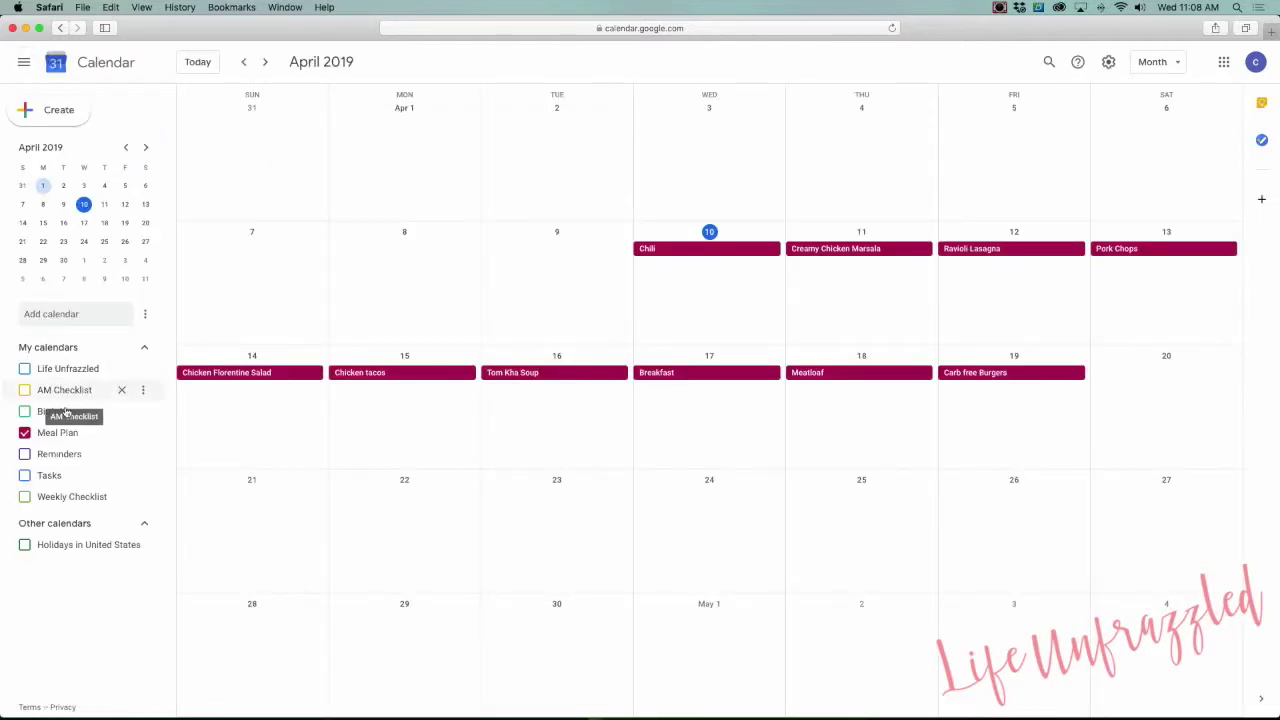
Change the colour of the Meal Plan calendar to light red
{"action": "left_click", "coordinate": [143, 433]}
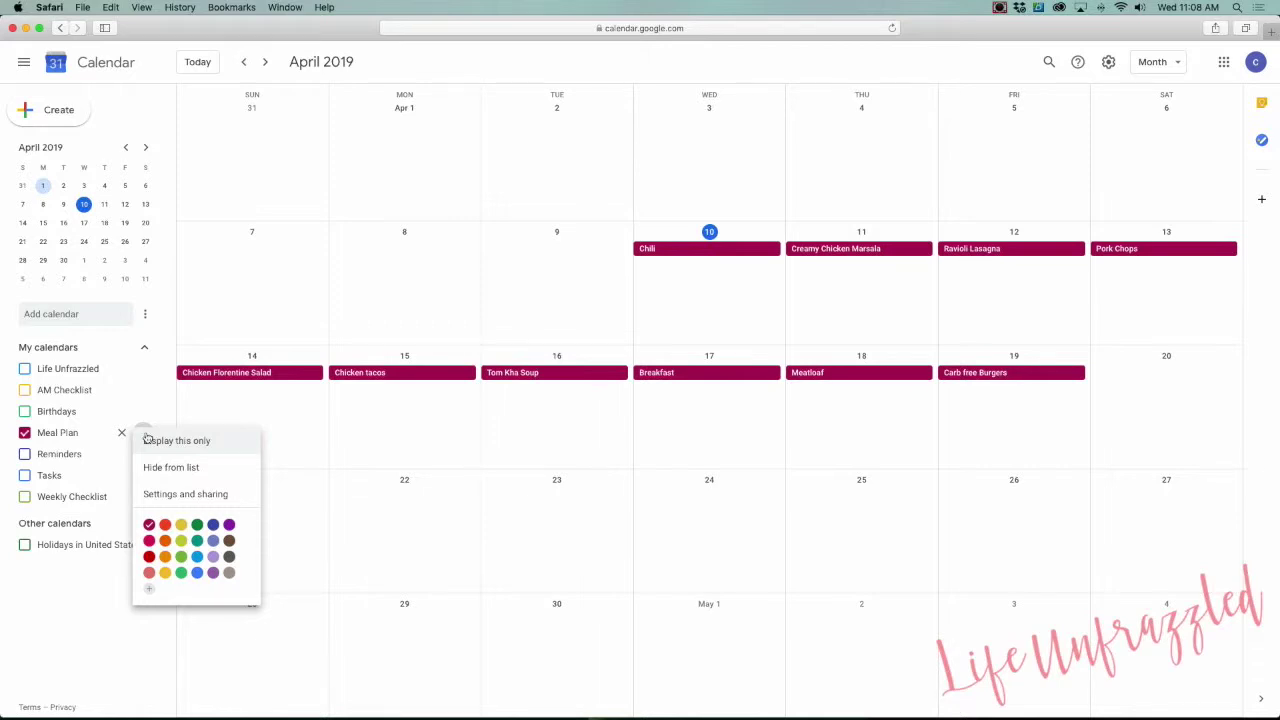
{"action": "left_click", "coordinate": [148, 541]}
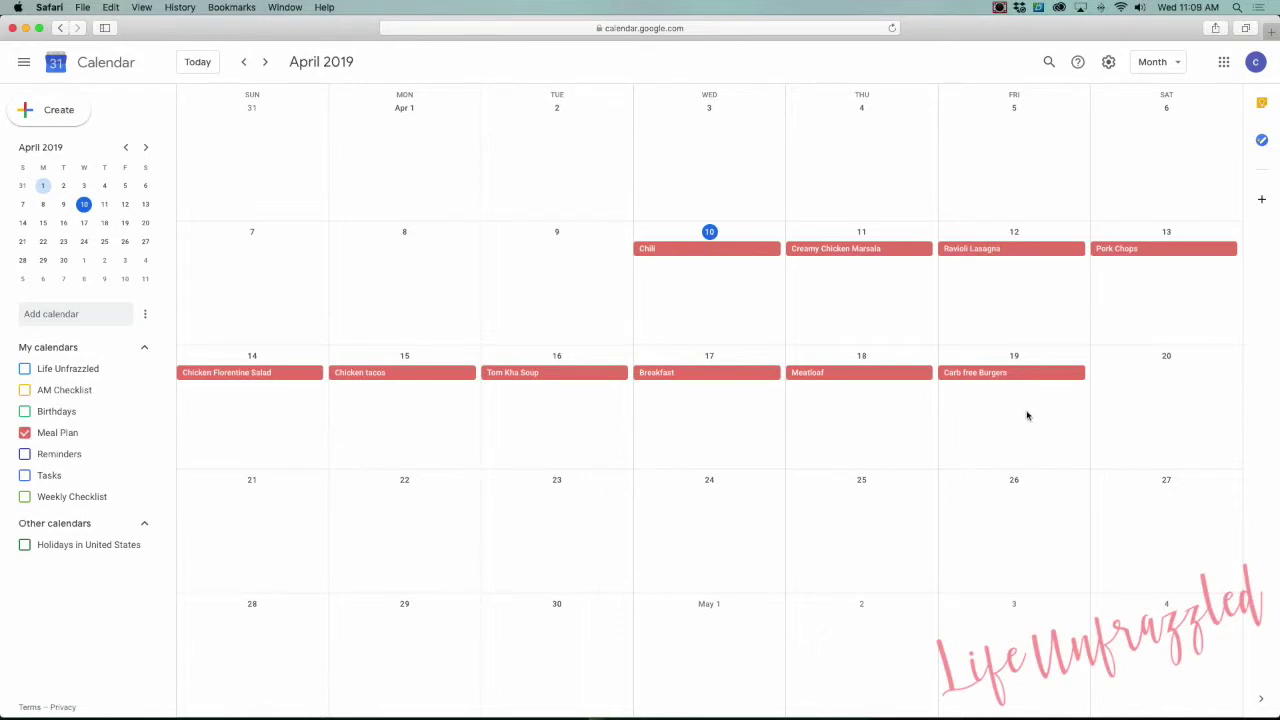
View the print preview of the April 2019 meal plan, and close it without printing
{"action": "left_click", "coordinate": [1178, 65]}
{"action": "left_click", "coordinate": [1180, 62]}
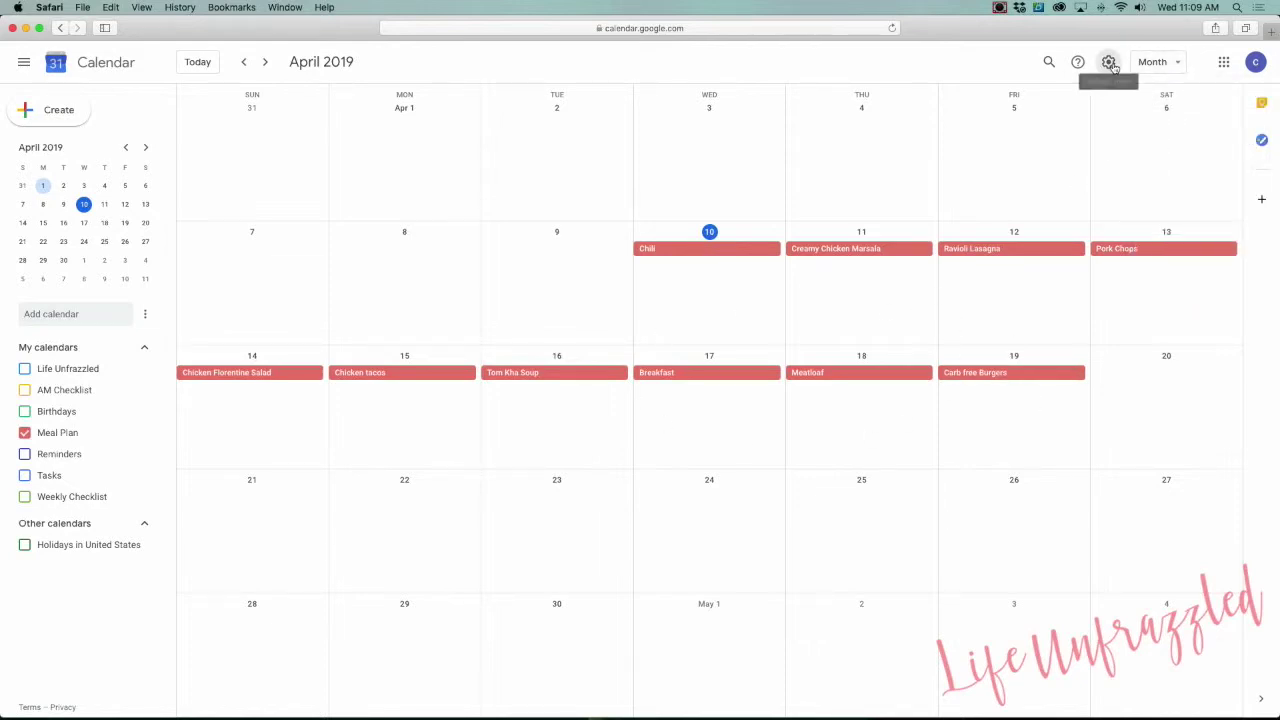
{"action": "left_click", "coordinate": [1109, 62]}
{"action": "left_click", "coordinate": [1114, 189]}
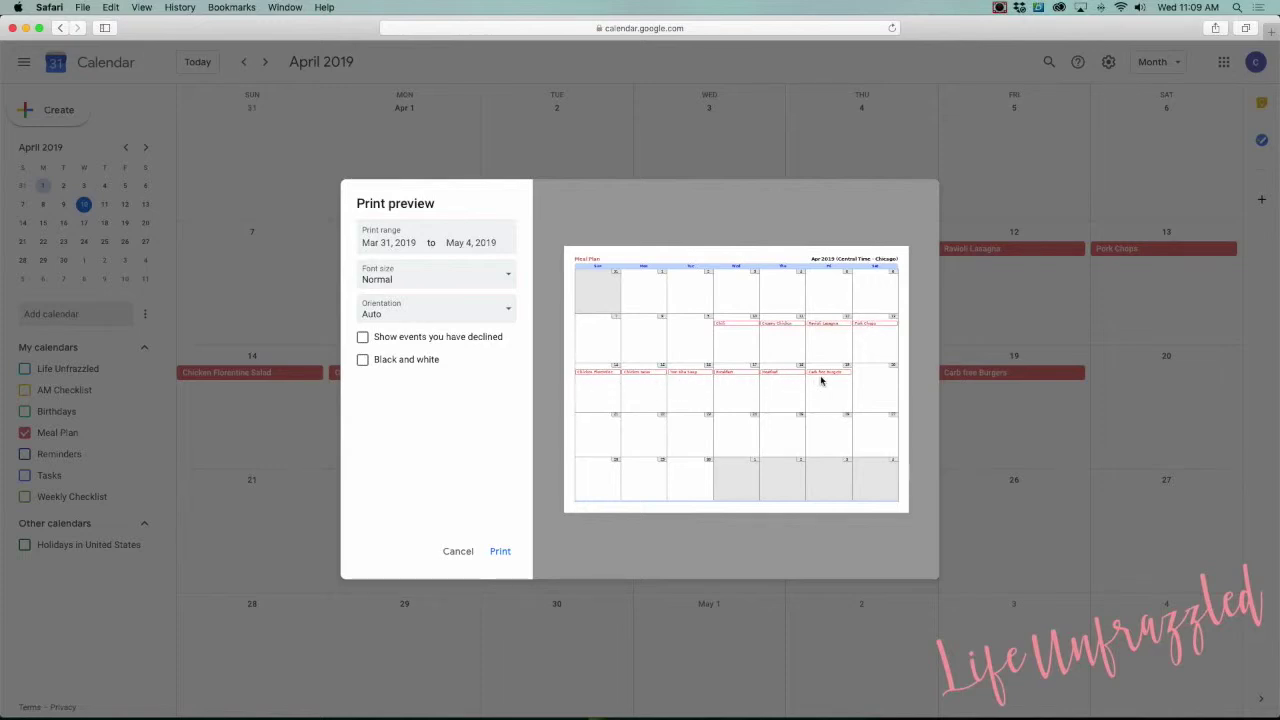
{"action": "left_click", "coordinate": [458, 552]}
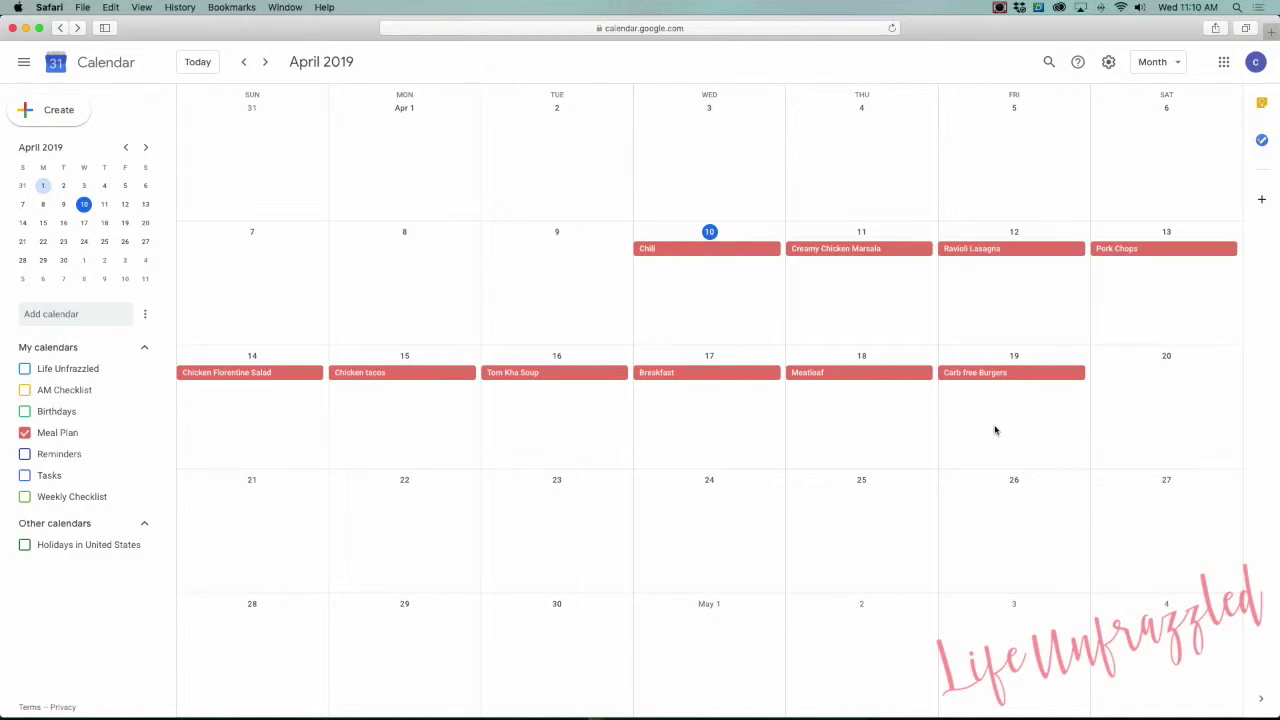
Look at the meals planned for May 2019, and return to April 2019
{"action": "left_click", "coordinate": [267, 62]}
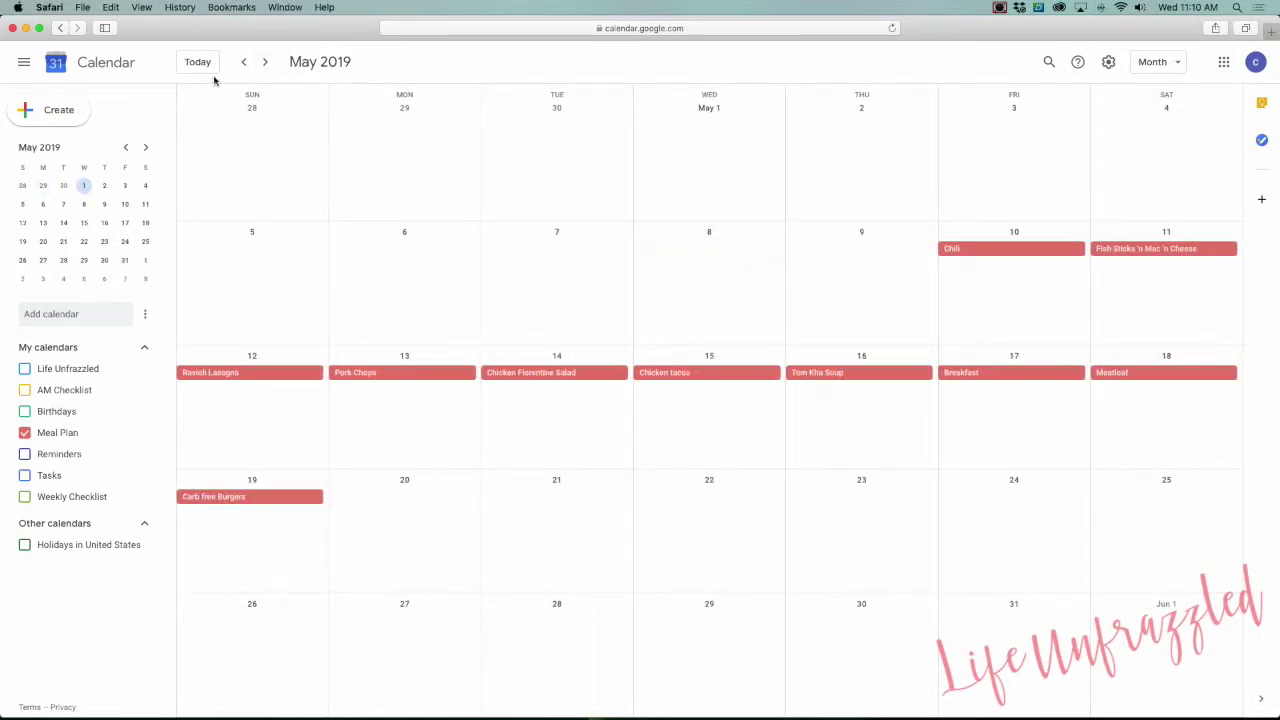
{"action": "left_click", "coordinate": [243, 62]}
{"action": "left_click", "coordinate": [244, 64]}
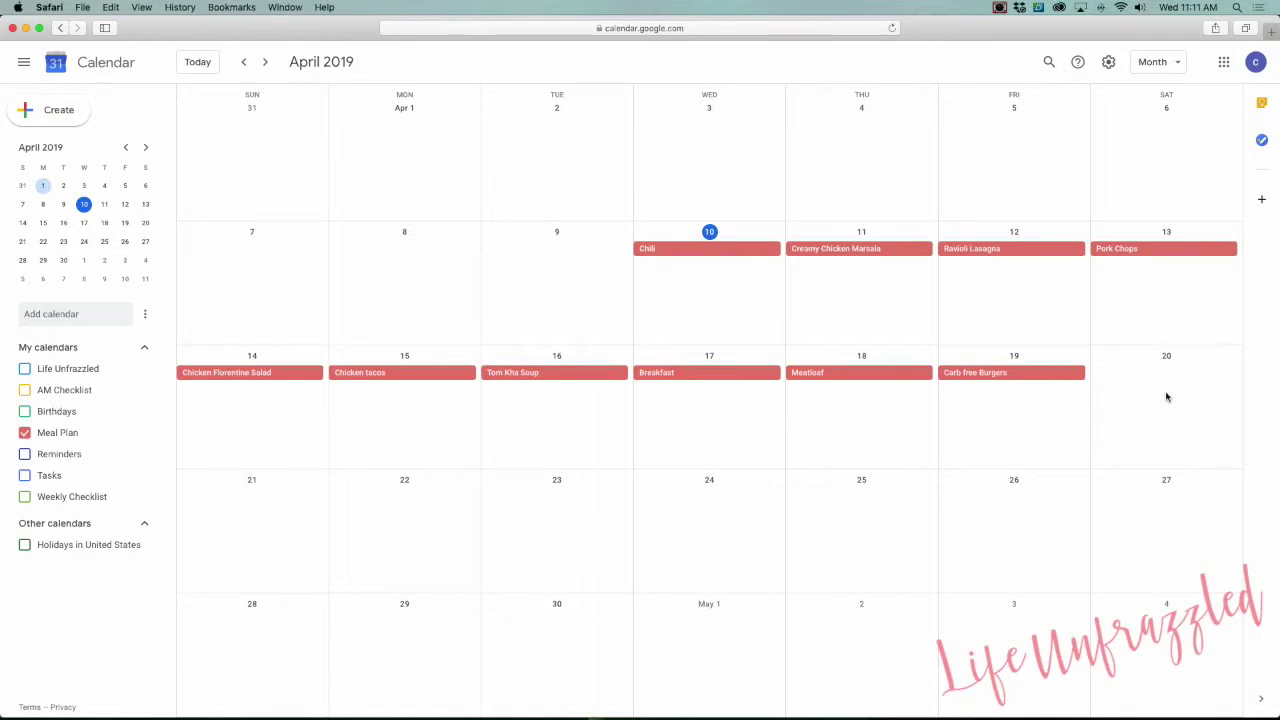
Create an event in the Meal Plan calendar with full options and title it "Mexican Chicken Spaghetti"
{"action": "left_click", "coordinate": [41, 115]}
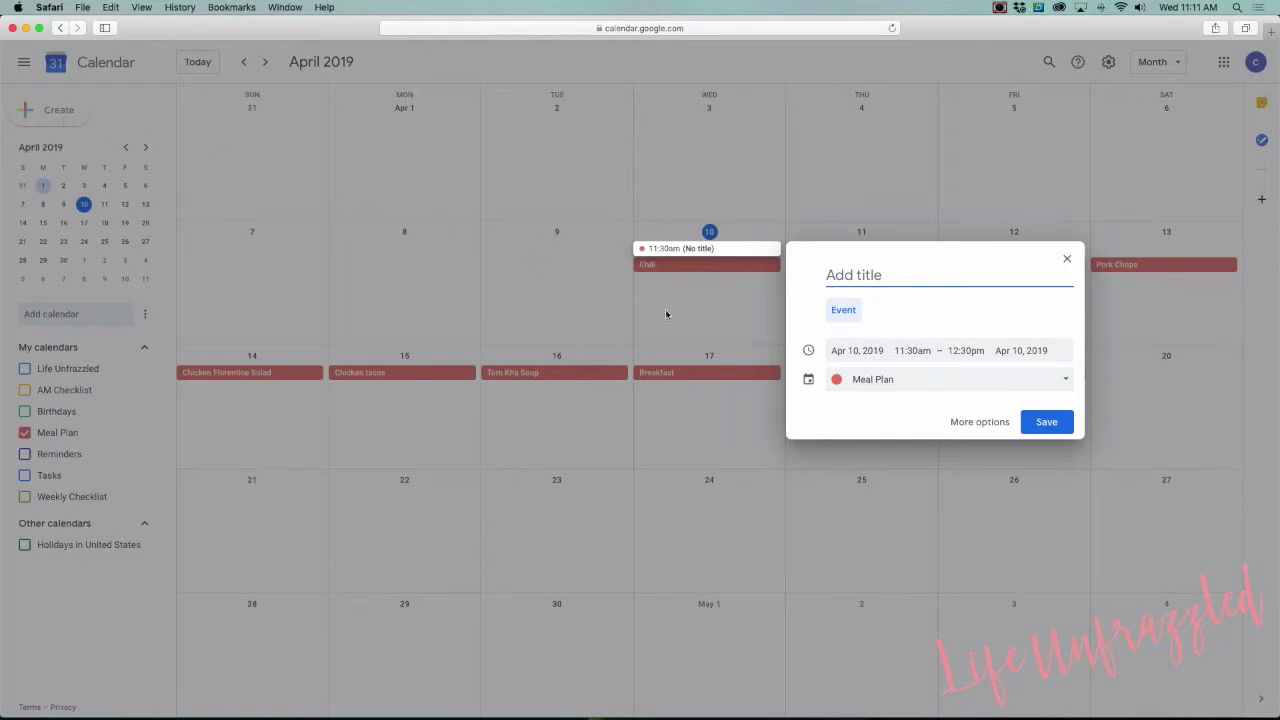
{"action": "left_click", "coordinate": [979, 422]}
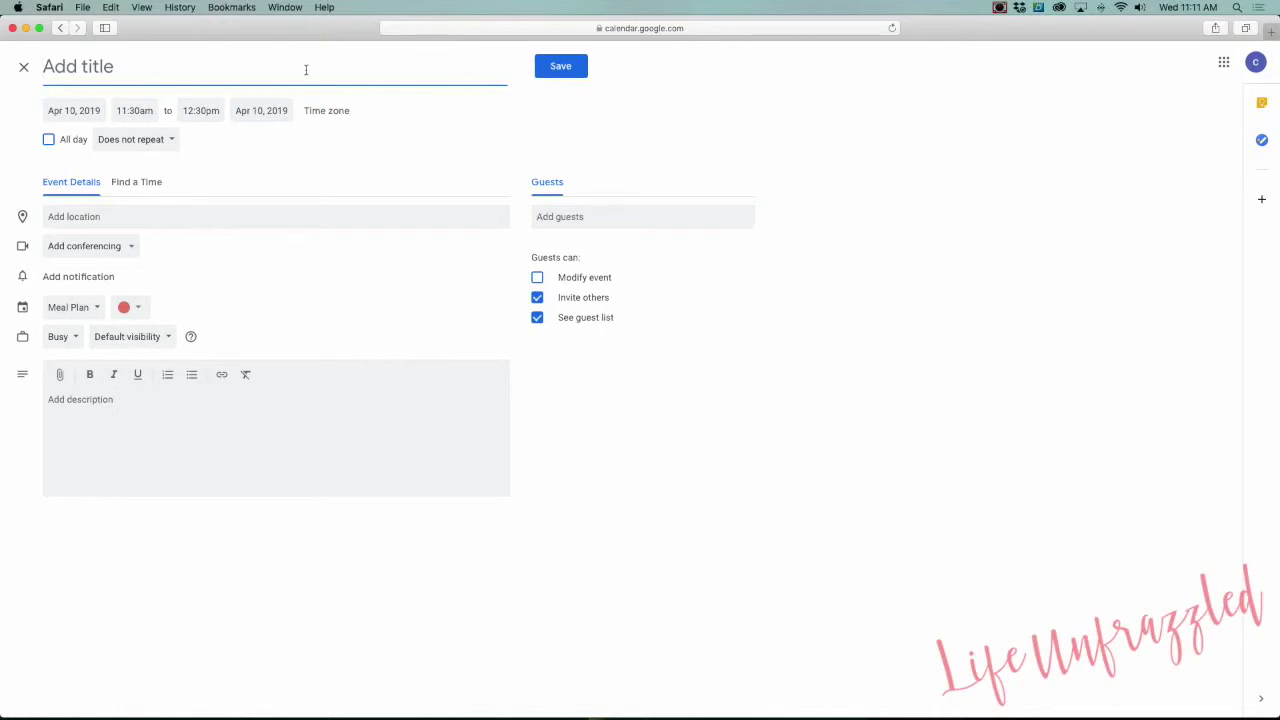
{"action": "type", "text": "Mexican Chick"}
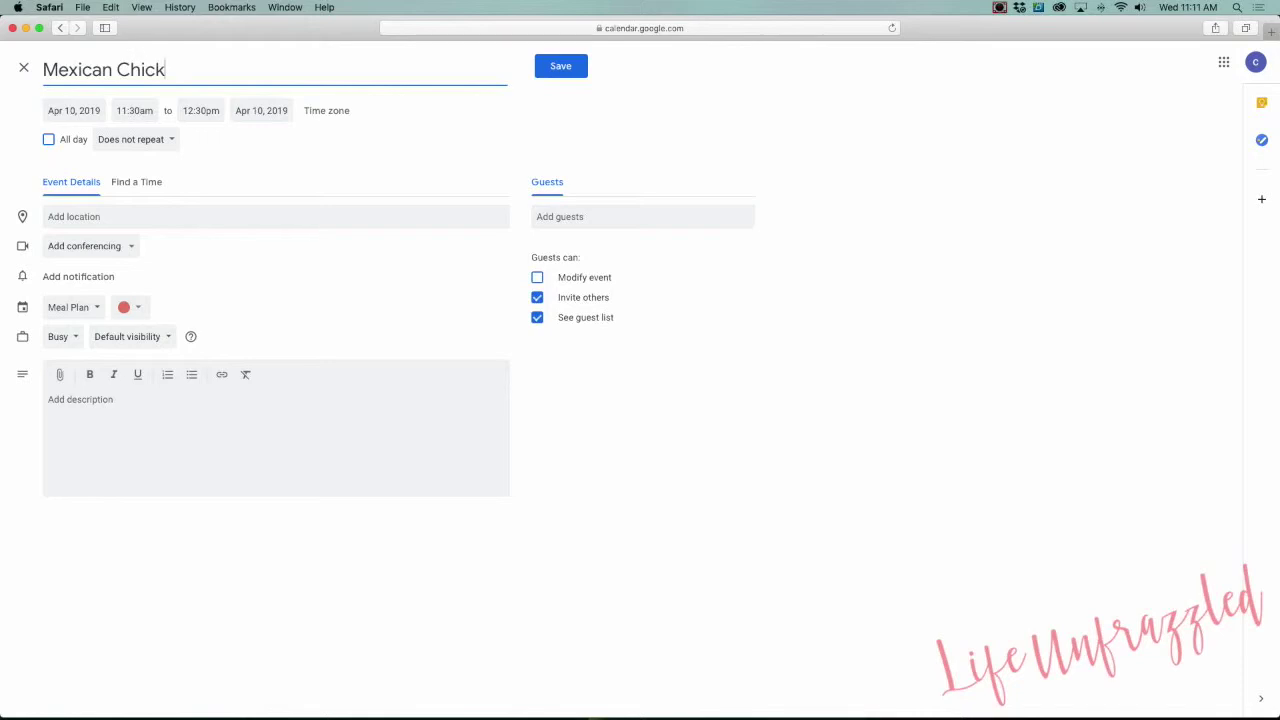
{"action": "type", "text": "en Spaghetti"}
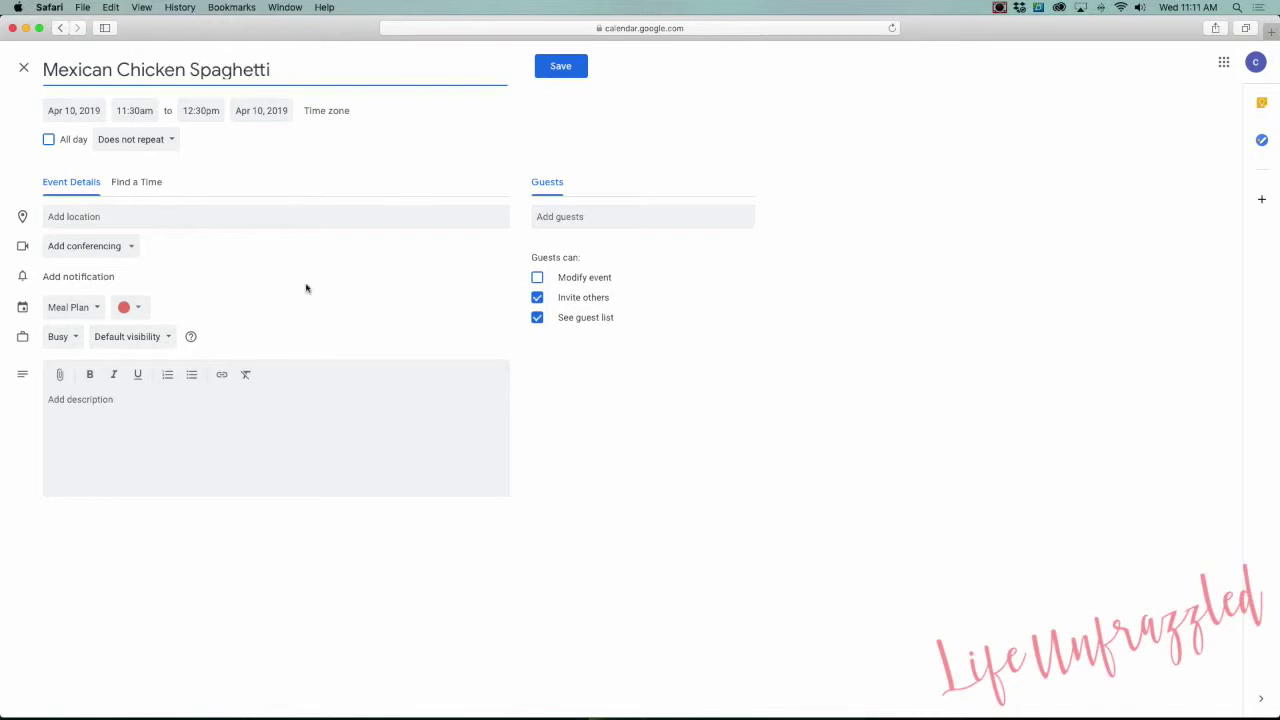
Start the event description with the heading "Recipe Binder:" and the ingredient "spaghetti" below it
{"action": "left_click", "coordinate": [128, 408]}
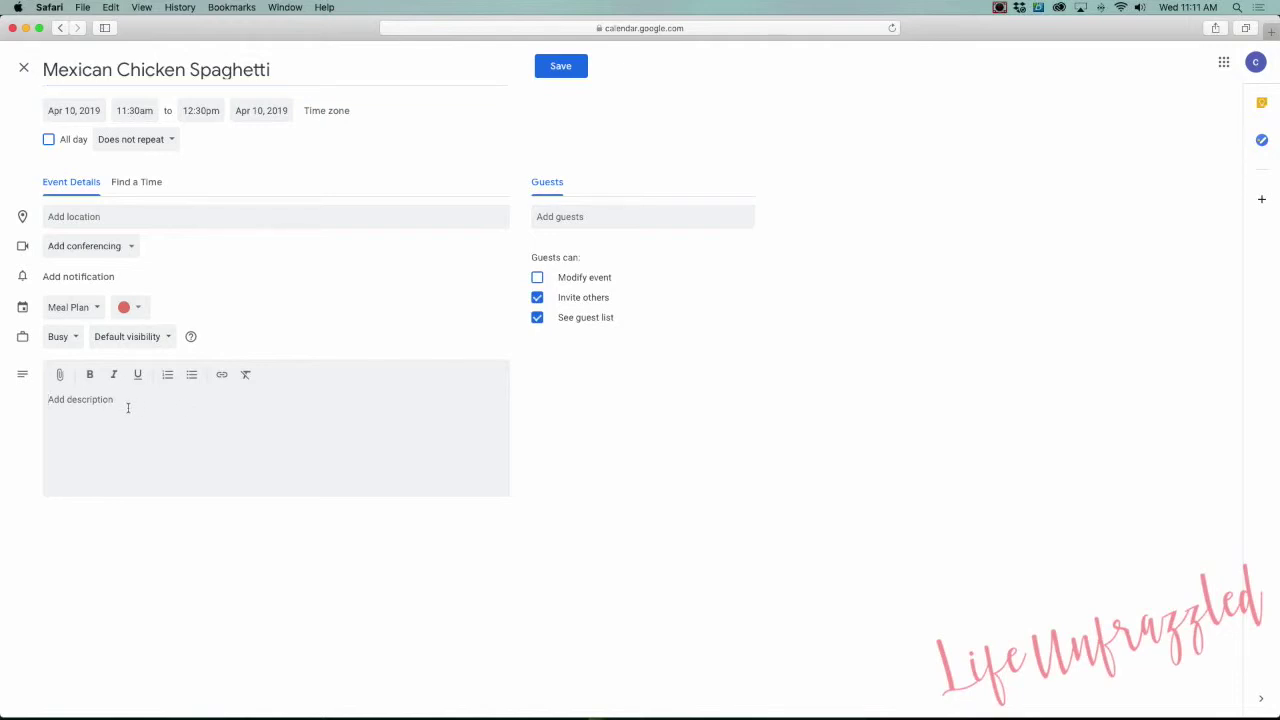
{"action": "type", "text": "Recipe Bind"}
{"action": "type", "text": "er"}
{"action": "type", "text": "paghetti"}
{"action": "key", "text": "Return"}
Add "chicken breasts (canned OK)" and "garlic minced" as separate lines in the description's ingredient list
{"action": "type", "text": "check"}
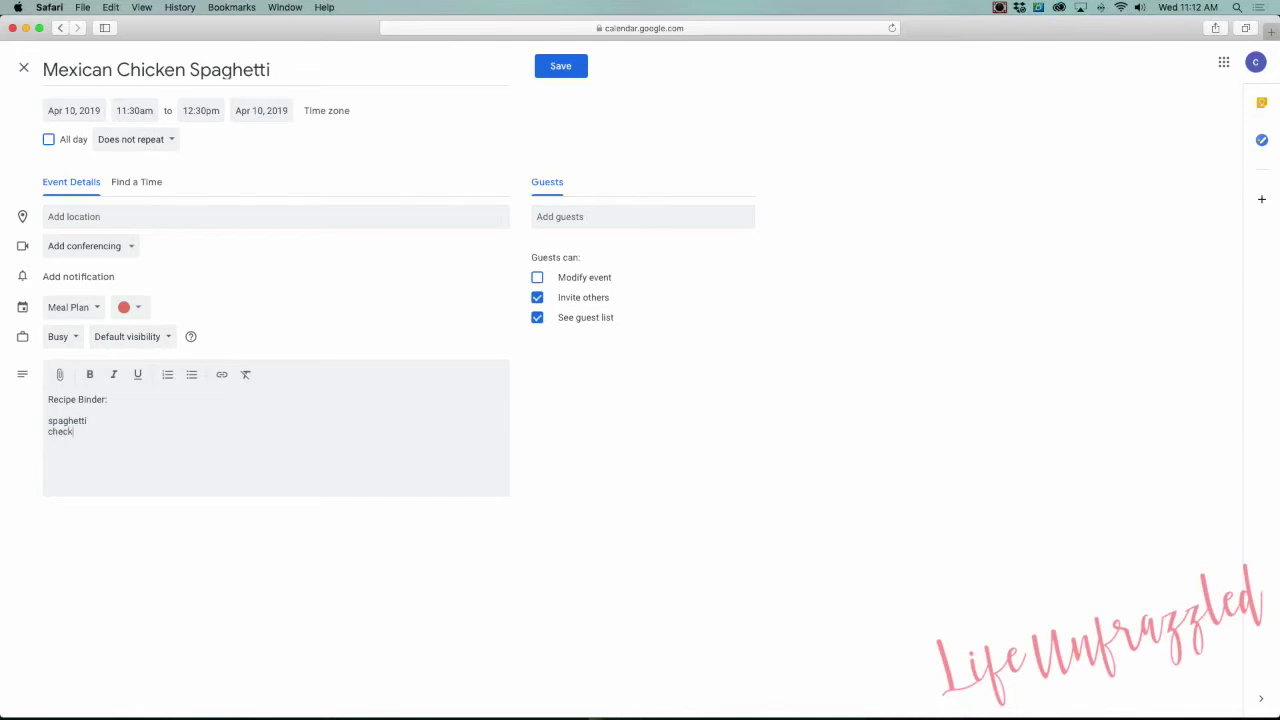
{"action": "type", "text": "ien breasts"}
{"action": "left_click", "coordinate": [59, 431]}
{"action": "key", "text": "Delete"}
{"action": "type", "text": "i chi"}
{"action": "left_click", "coordinate": [138, 427]}
{"action": "type", "text": "(canned"}
{"action": "type", "text": " OK"}
{"action": "type", "text": ") "}
{"action": "type", "text": "garlic mi"}
{"action": "type", "text": "nced"}
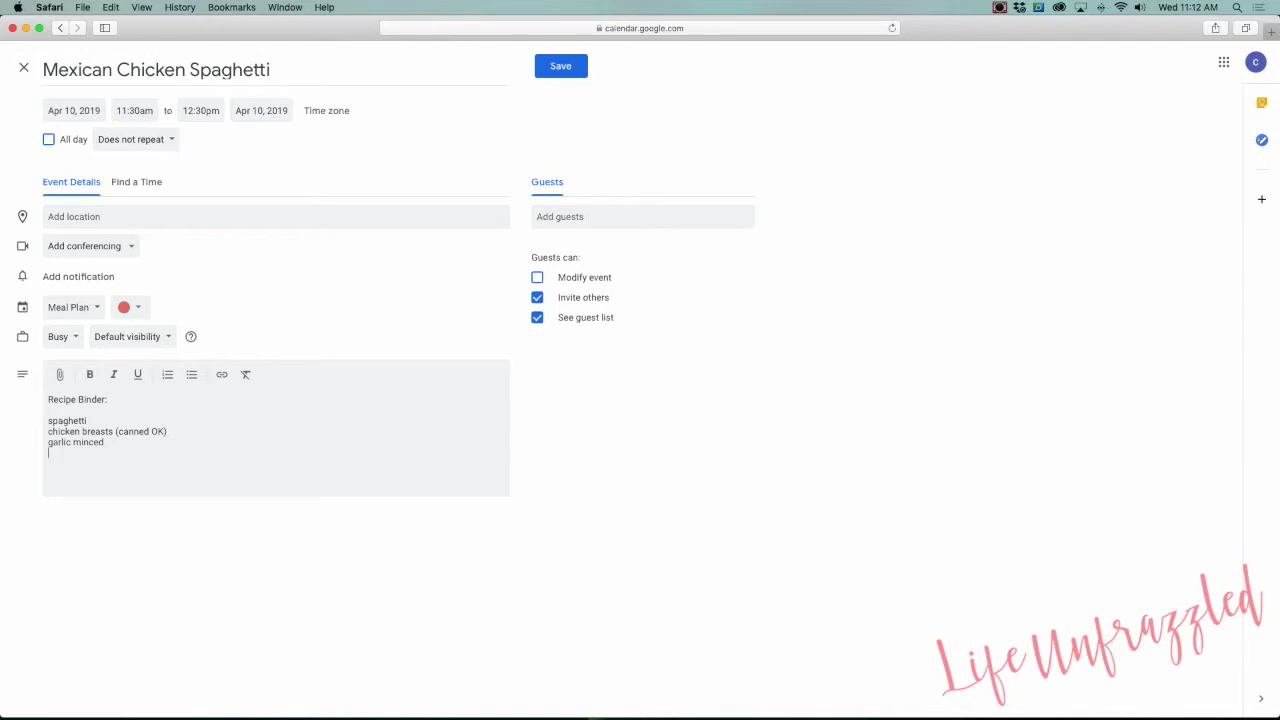
Add "whole kernel corn" and "cream of mushroom" as separate lines in the description's ingredient list
{"action": "key", "text": "Return"}
{"action": "type", "text": "whole kern"}
{"action": "type", "text": "el corn"}
{"action": "type", "text": "mu"}
{"action": "key", "text": "BackSpace"}
{"action": "key", "text": "BackSpace"}
{"action": "type", "text": "cream of mushroom"}
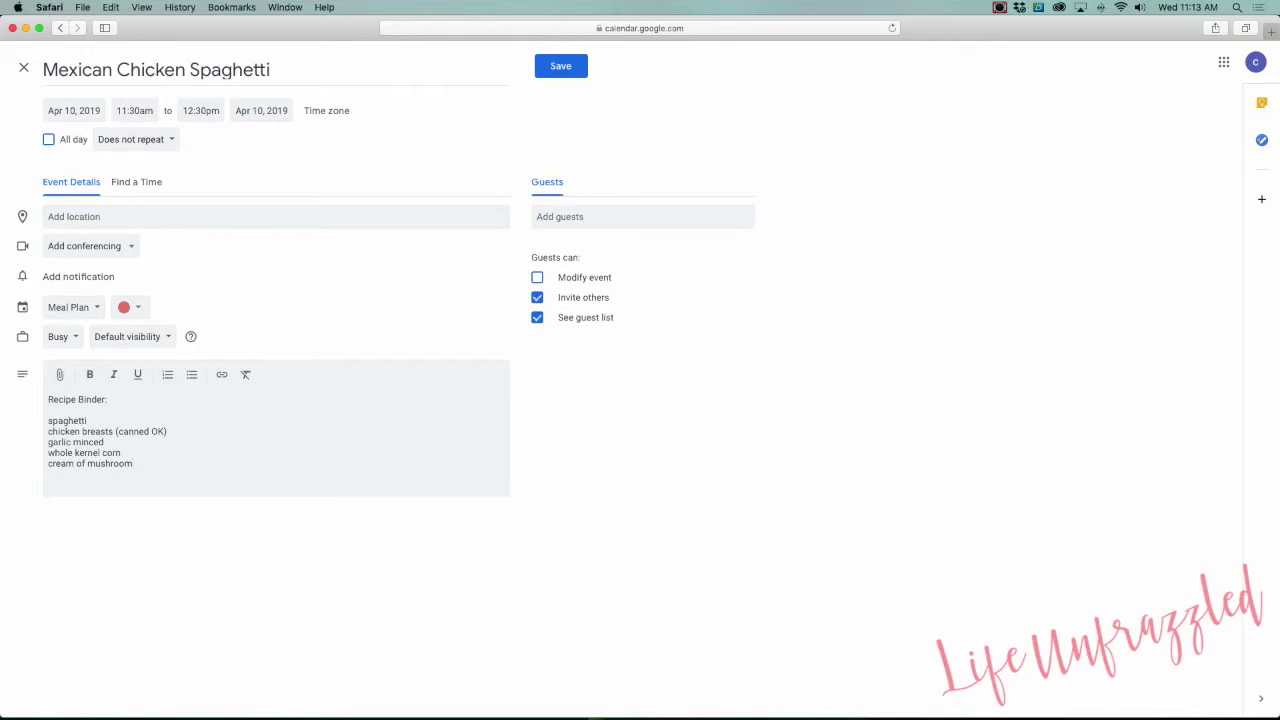
Finish the ingredient list in the description with the lines "colby/monterey jack cheese" and "rotel (1 can)"
{"action": "type", "text": "colby/monter"}
{"action": "type", "text": "ey jack cheese"}
{"action": "key", "text": "Return"}
{"action": "type", "text": "ote"}
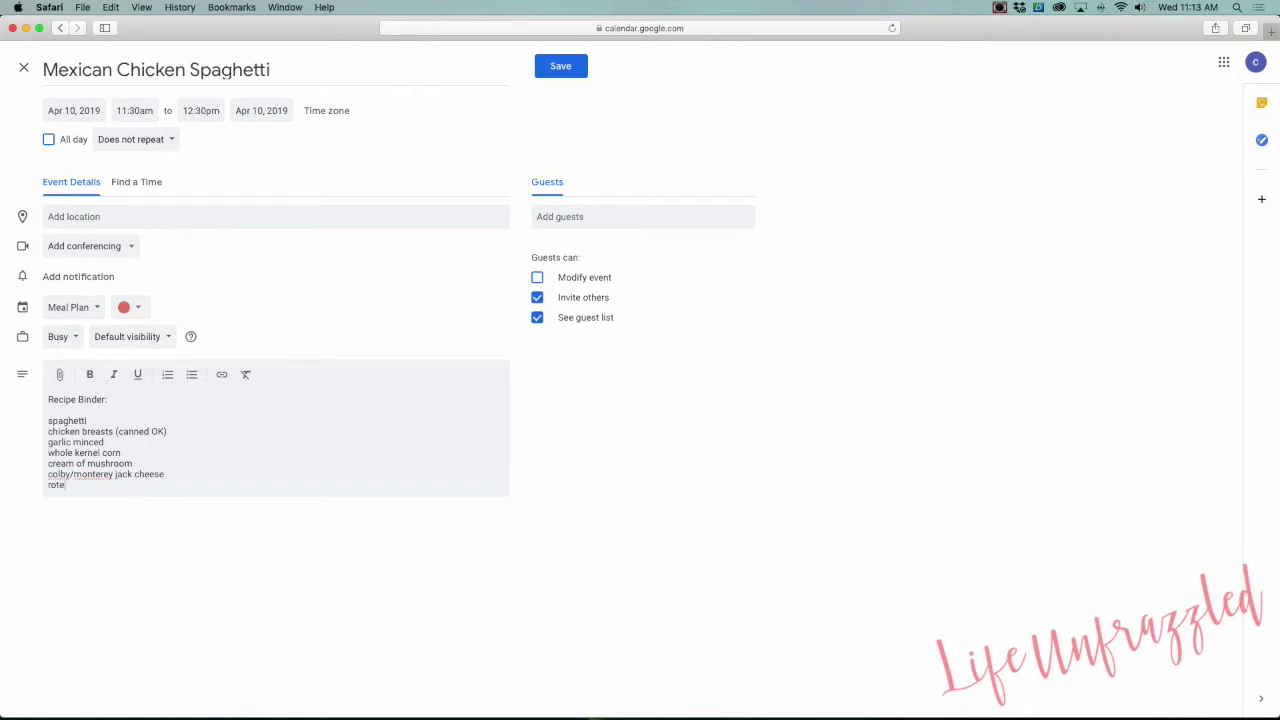
{"action": "type", "text": "l (1 can)"}
Move the event to Apr 20, 2019 and make it an all-day event
{"action": "left_click", "coordinate": [69, 110]}
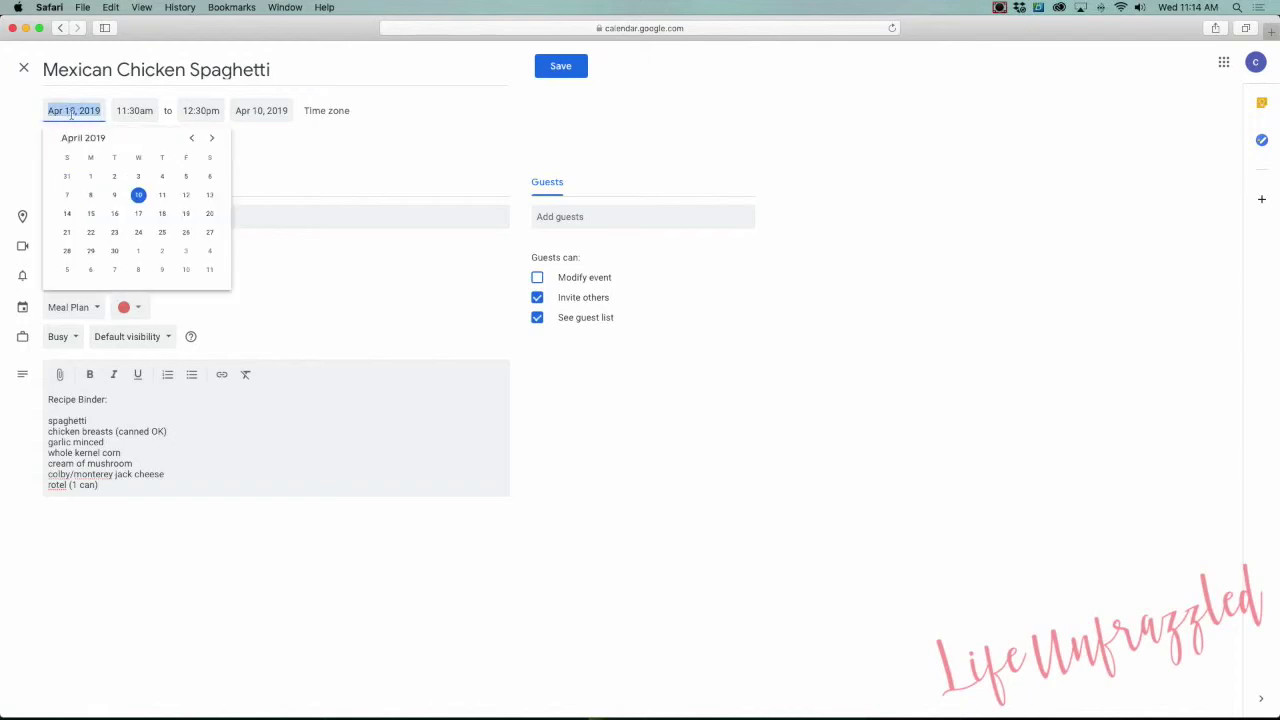
{"action": "left_click", "coordinate": [209, 214]}
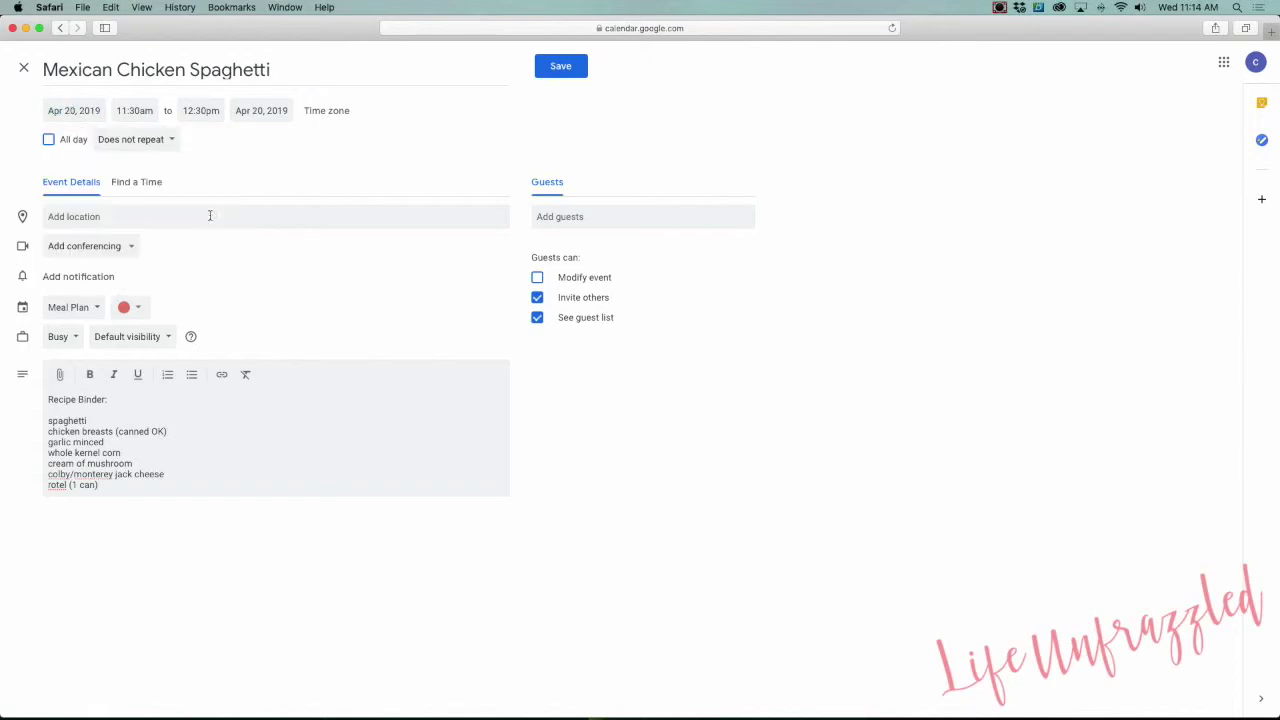
{"action": "left_click", "coordinate": [48, 139]}
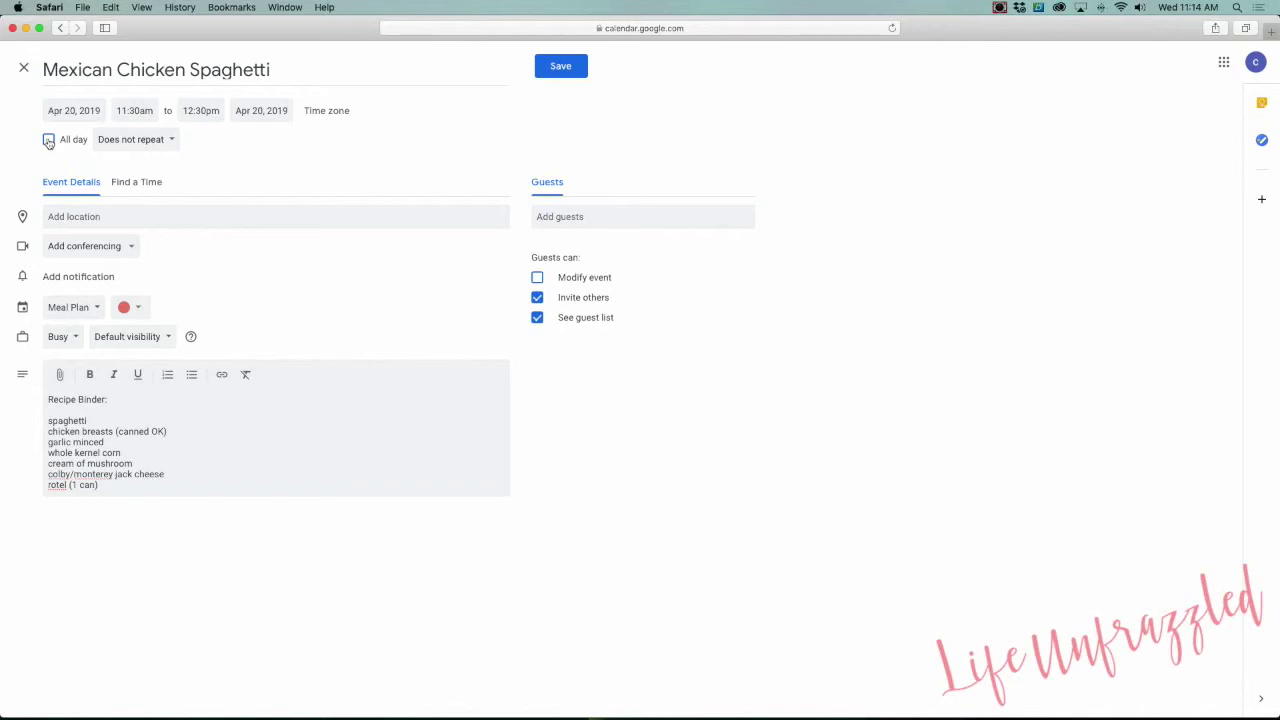
Set a custom recurrence of every 1 month on day 20 with no end date, and save the event
{"action": "left_click", "coordinate": [142, 141]}
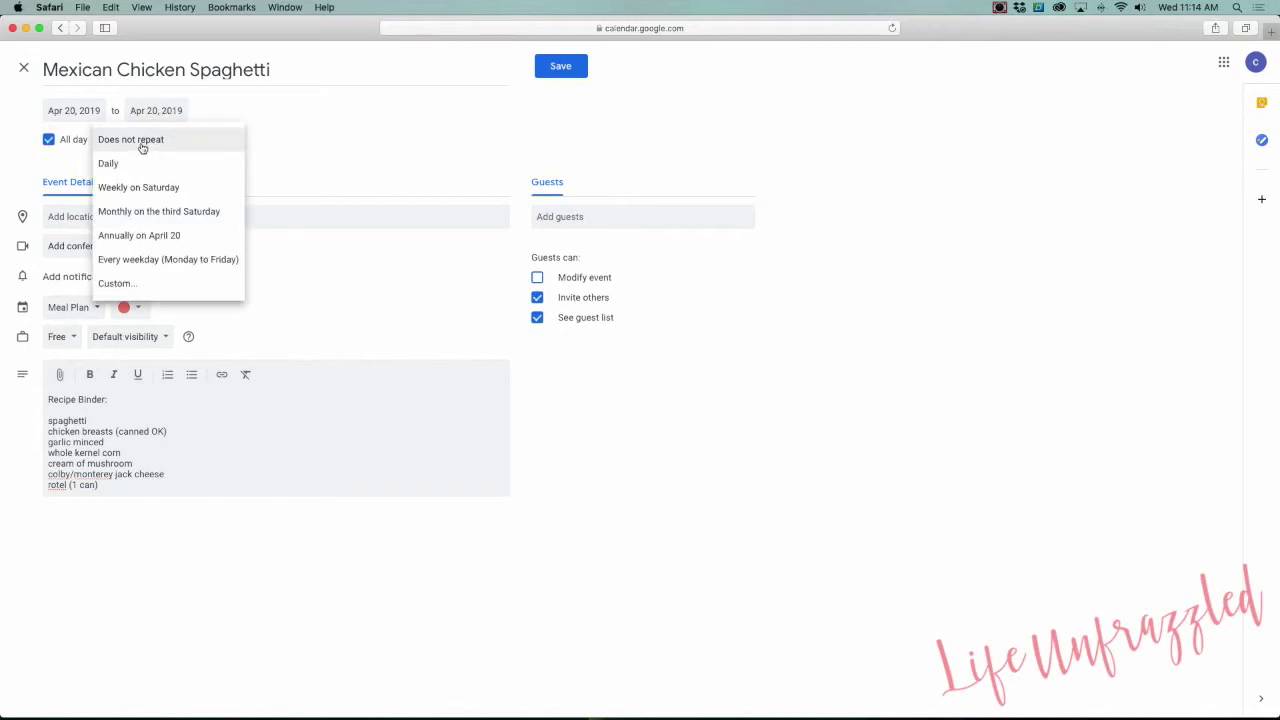
{"action": "left_click", "coordinate": [142, 285]}
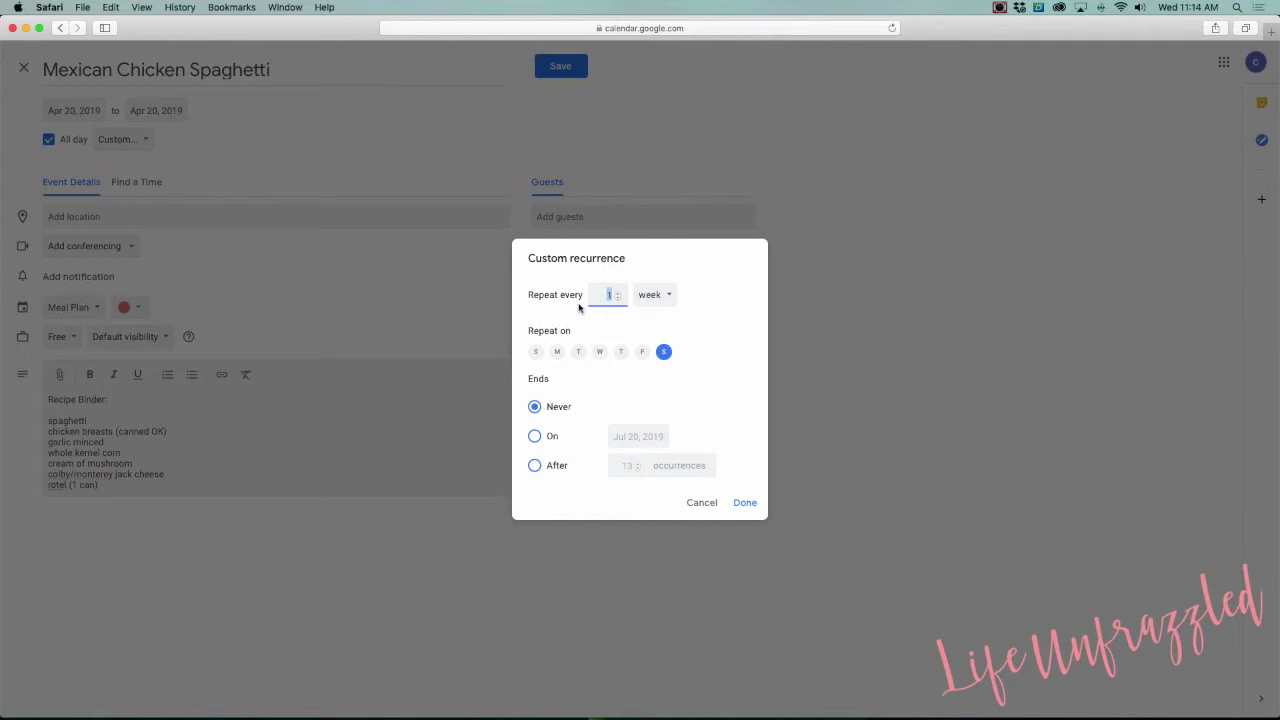
{"action": "left_click", "coordinate": [653, 296]}
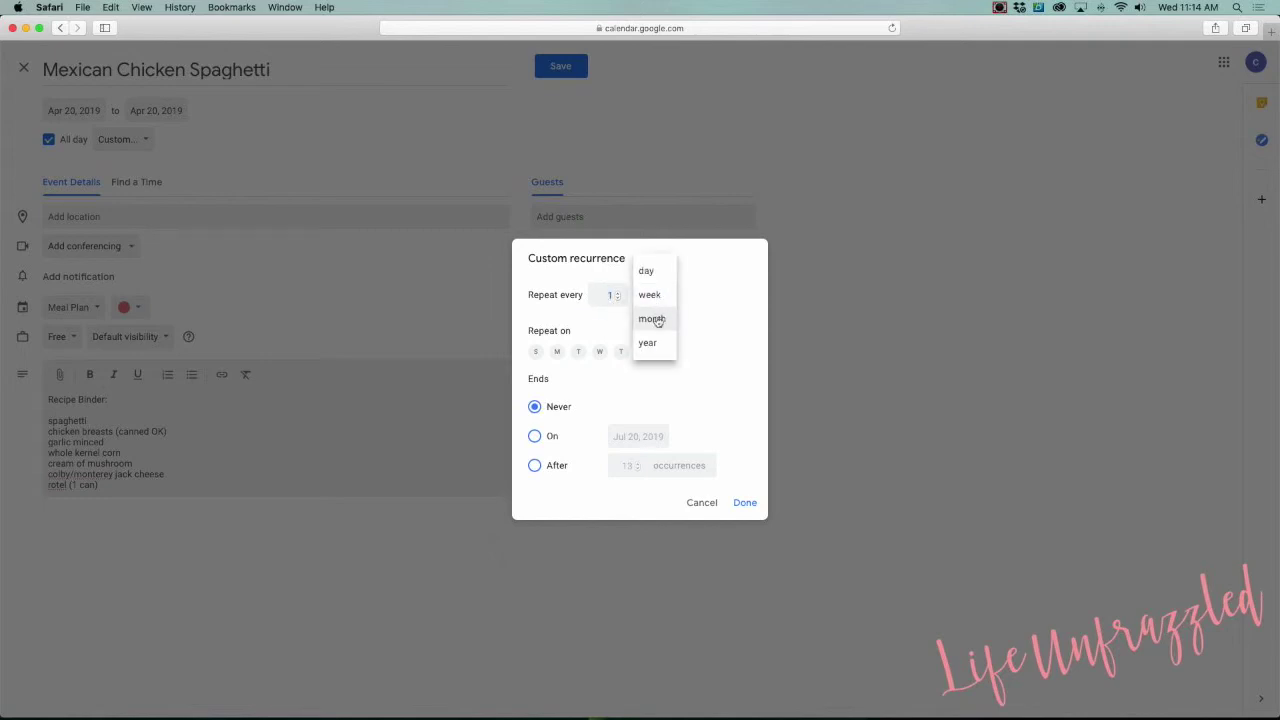
{"action": "left_click", "coordinate": [652, 319]}
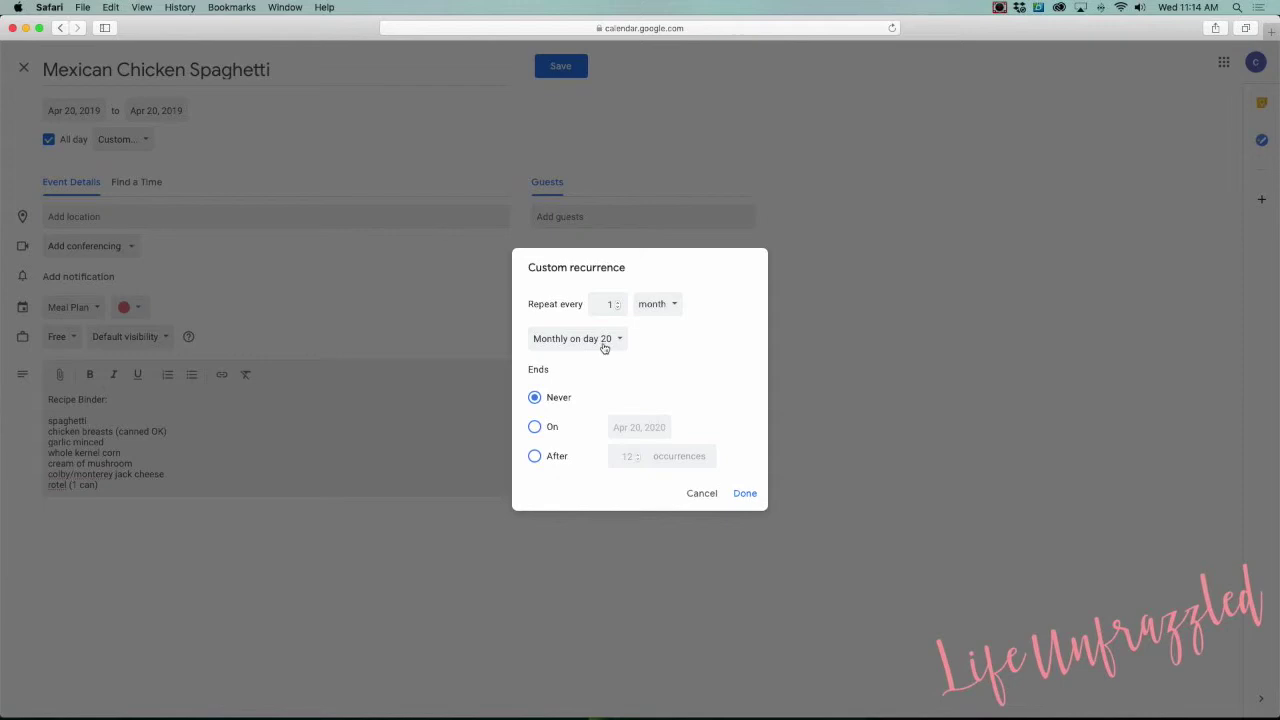
{"action": "left_click", "coordinate": [740, 494]}
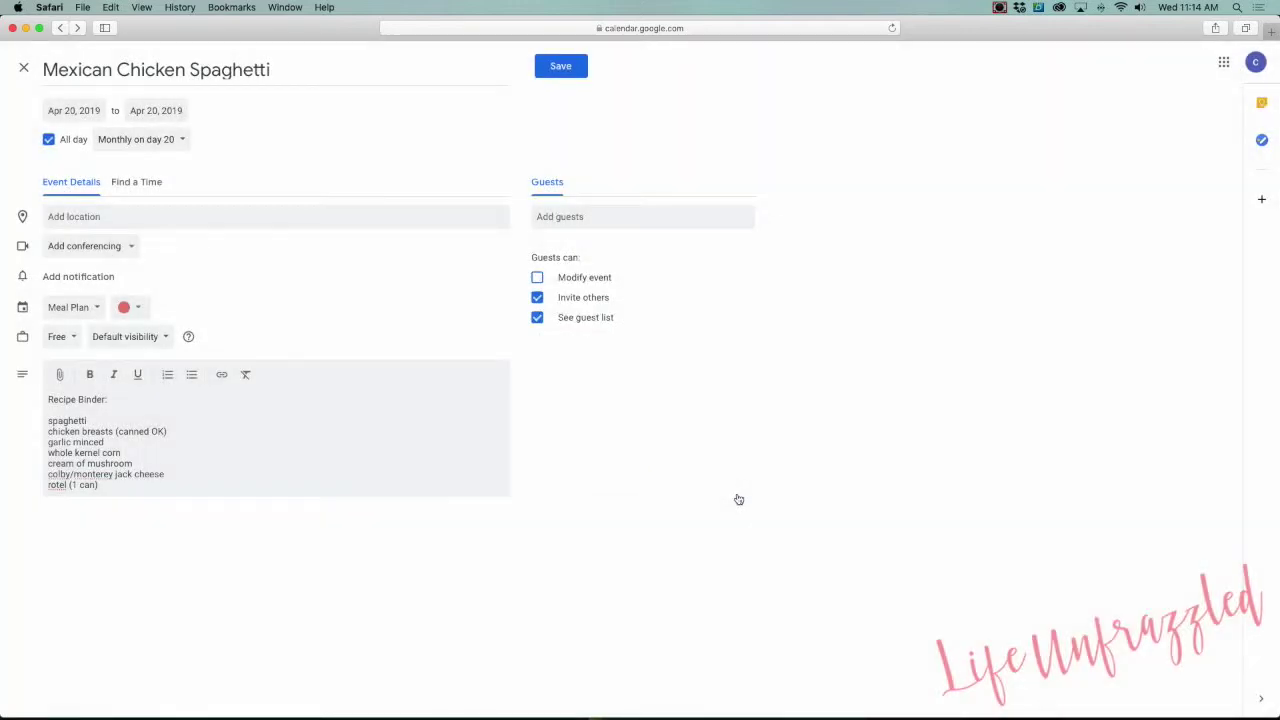
{"action": "left_click", "coordinate": [569, 75]}
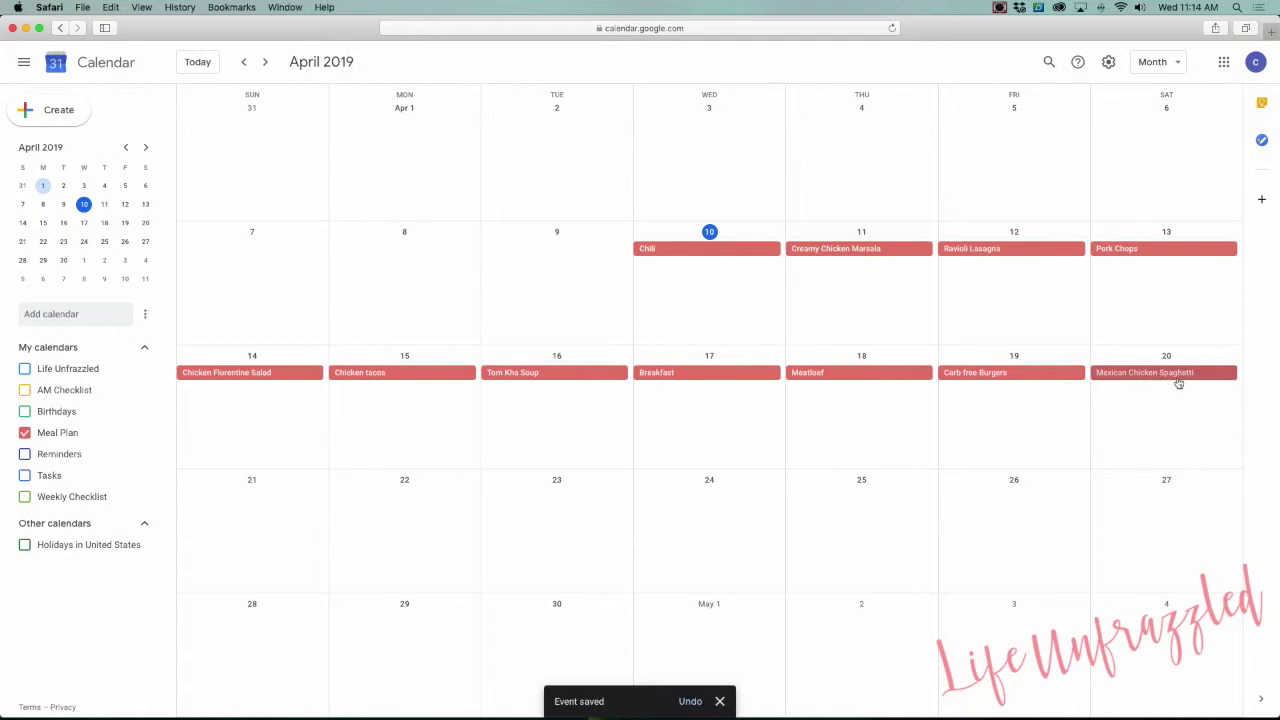
Check month by month from May to October 2019 that Mexican Chicken Spaghetti recurs on the 20th
{"action": "left_click", "coordinate": [266, 64]}
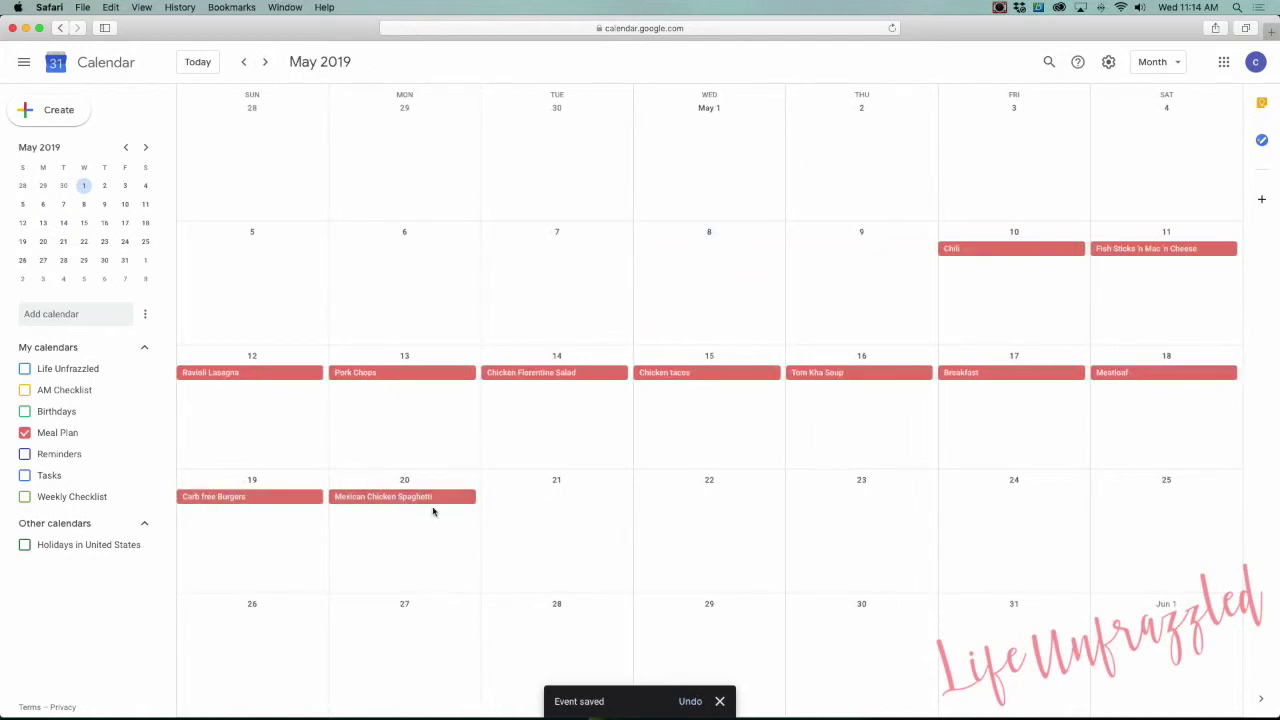
{"action": "left_click", "coordinate": [265, 62]}
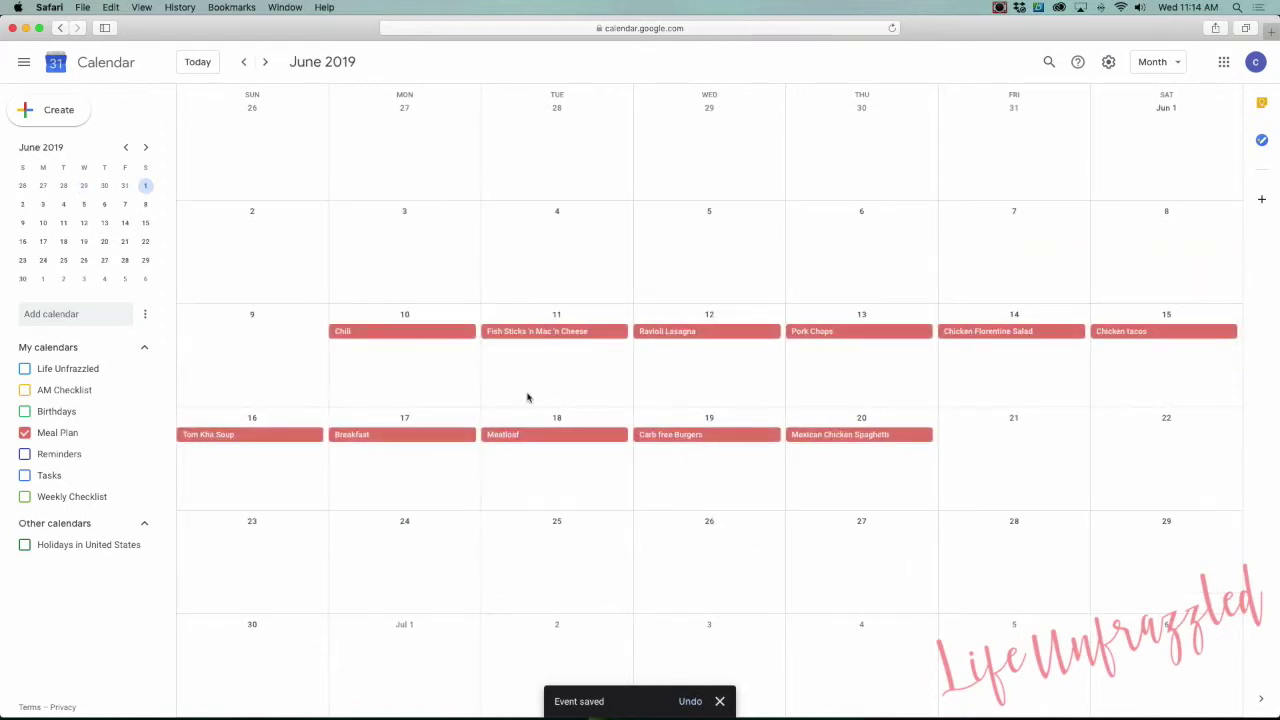
{"action": "left_click", "coordinate": [266, 63]}
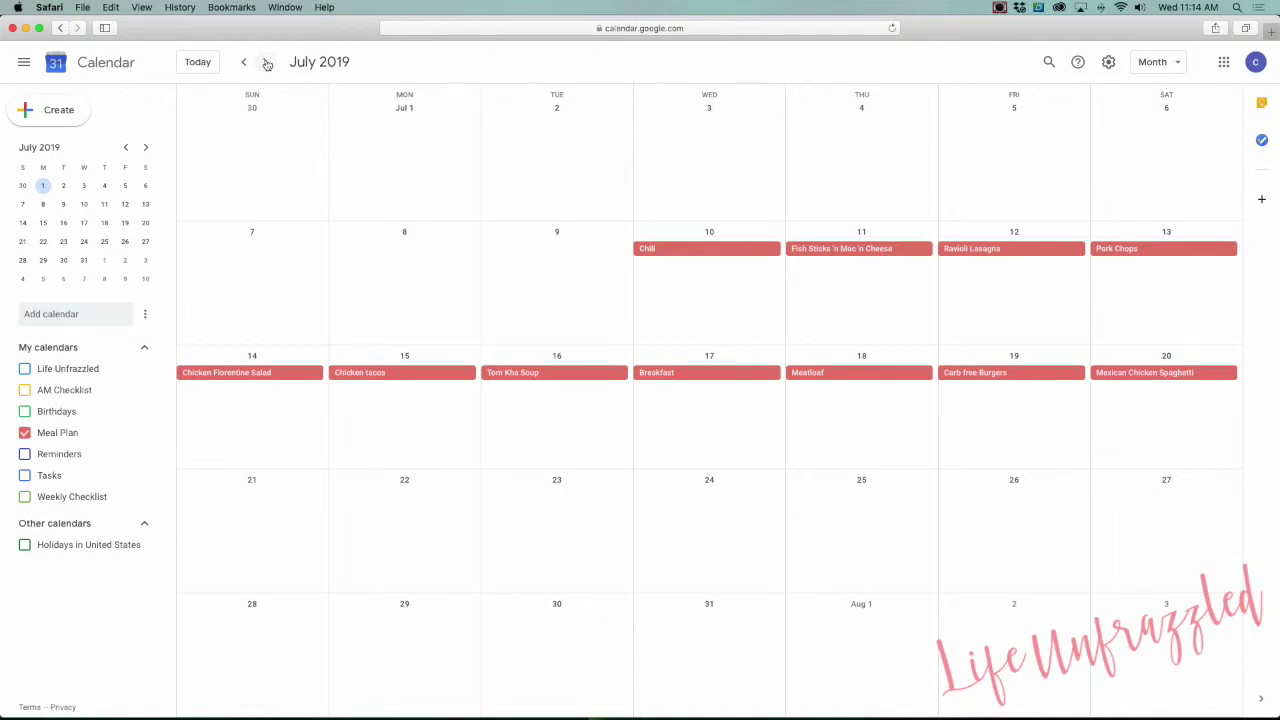
{"action": "left_click", "coordinate": [266, 63]}
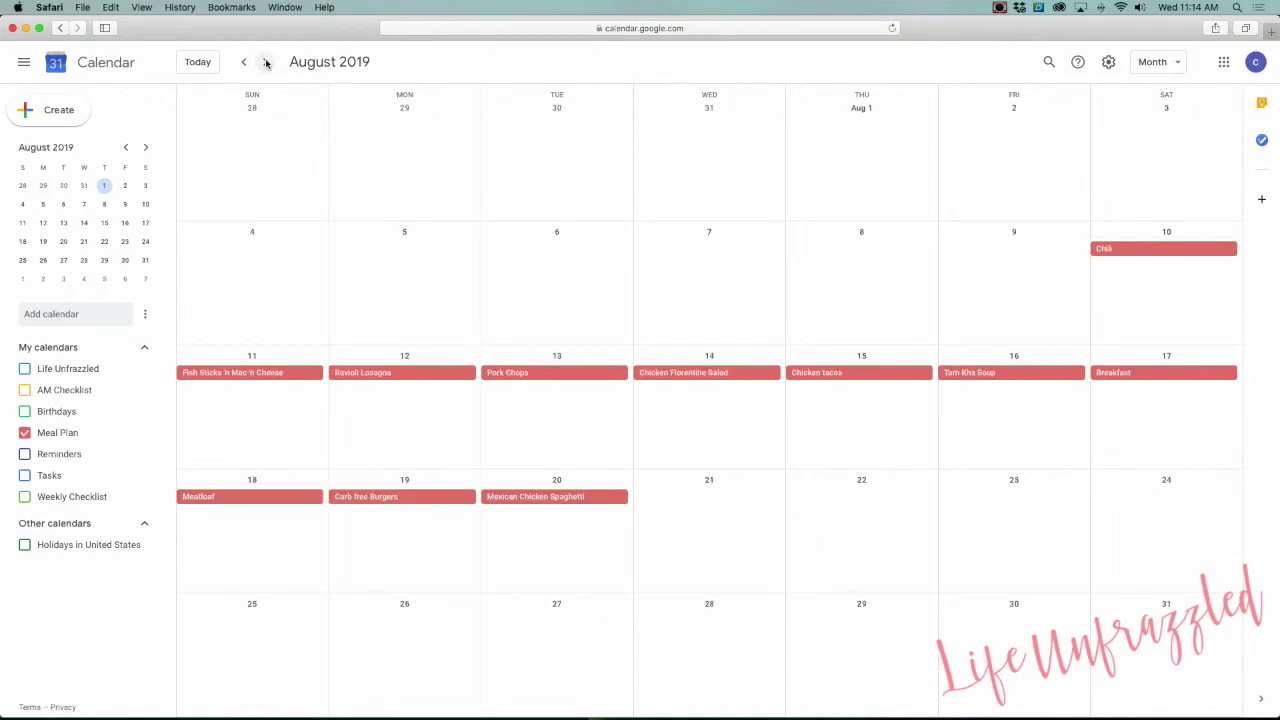
{"action": "left_click", "coordinate": [266, 63]}
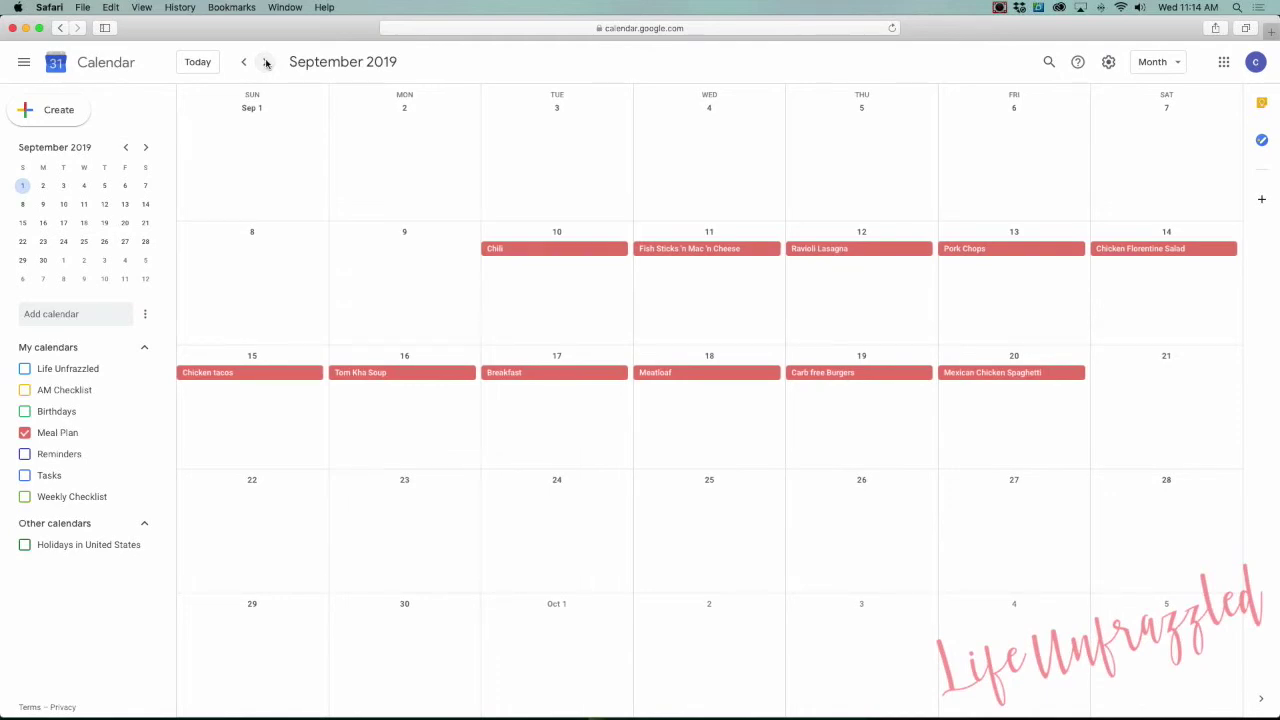
{"action": "left_click", "coordinate": [266, 63]}
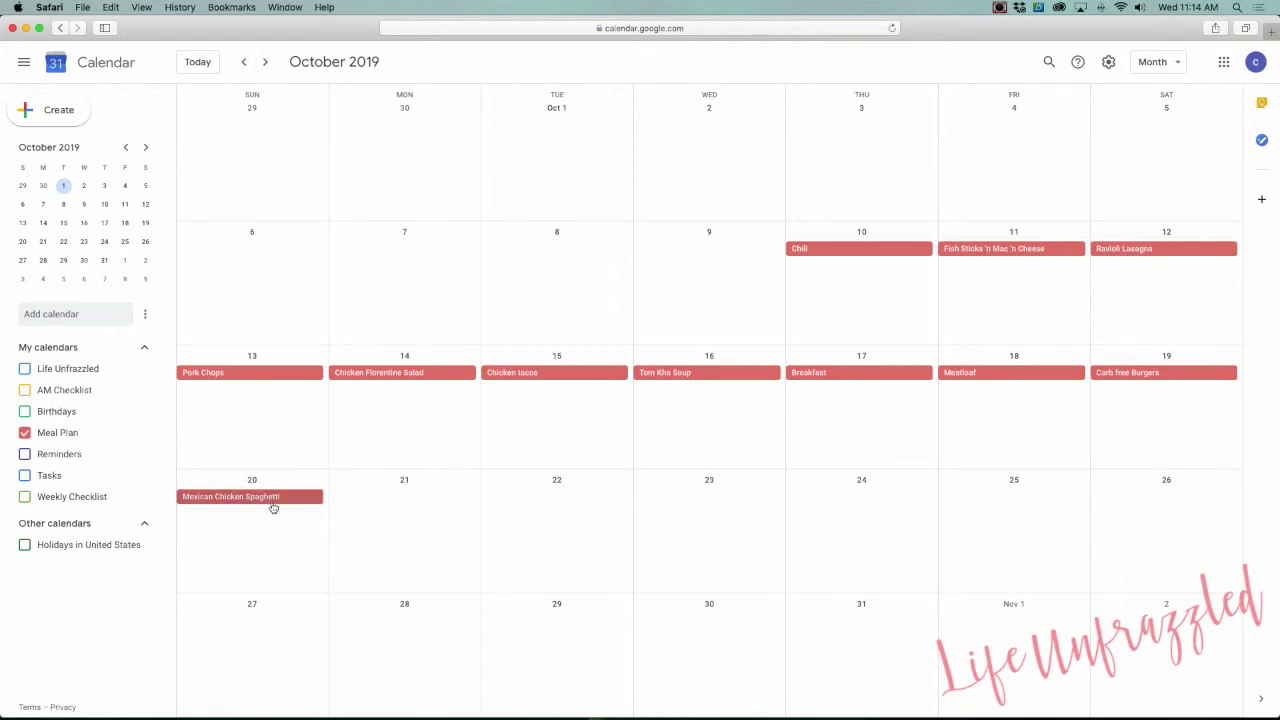
Go back month by month from October to April 2019 to review the Meal Plan calendar
{"action": "left_click", "coordinate": [245, 62]}
{"action": "left_click", "coordinate": [245, 62]}
{"action": "left_click", "coordinate": [245, 62]}
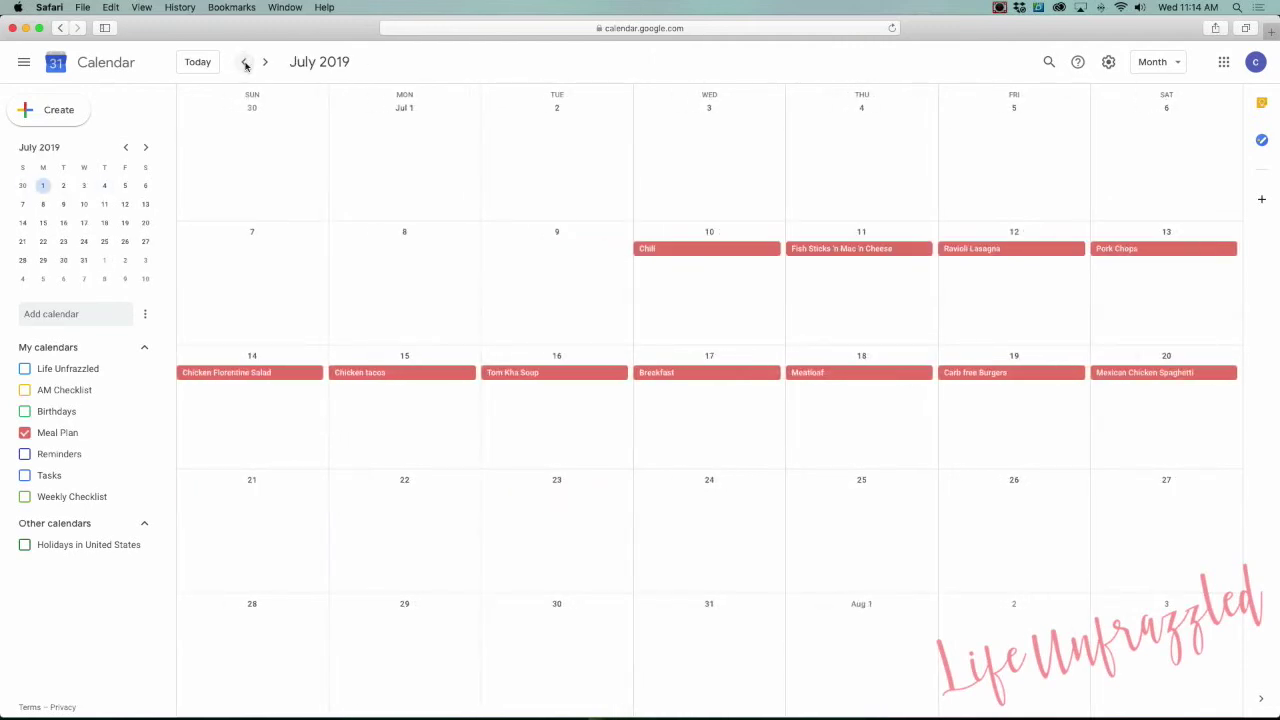
{"action": "left_click", "coordinate": [245, 62]}
{"action": "left_click", "coordinate": [245, 62]}
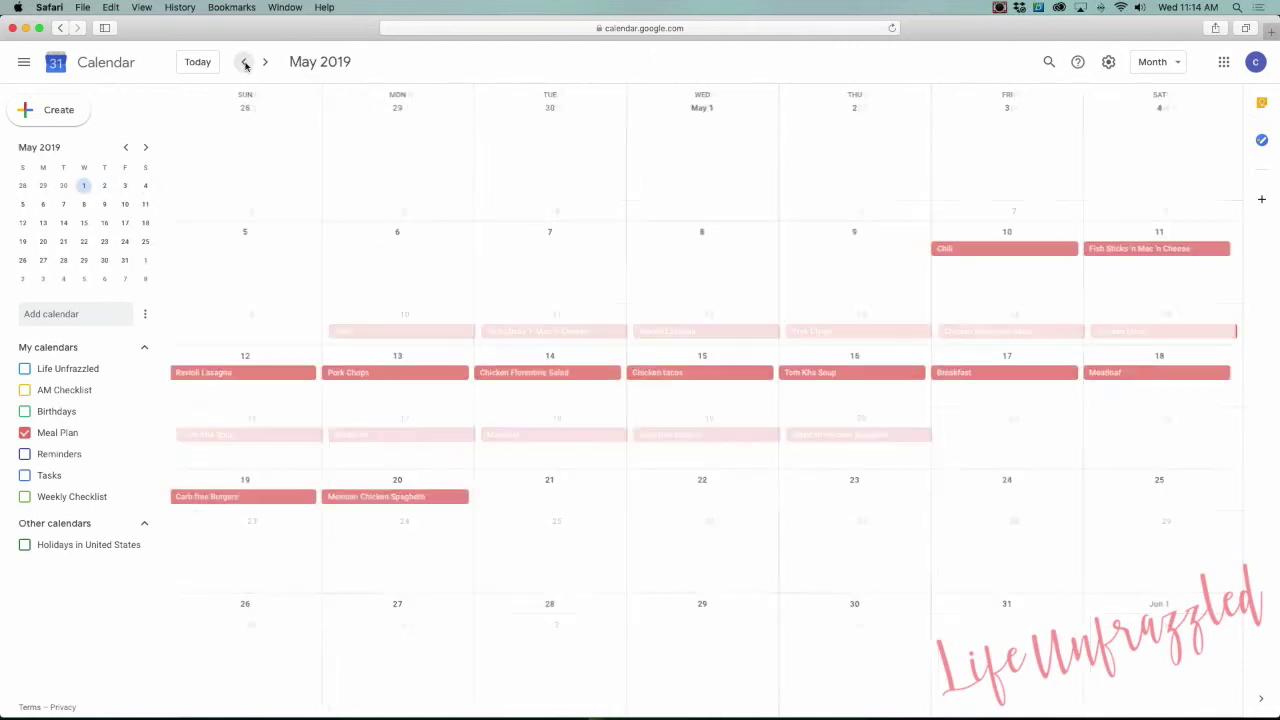
{"action": "left_click", "coordinate": [245, 62]}
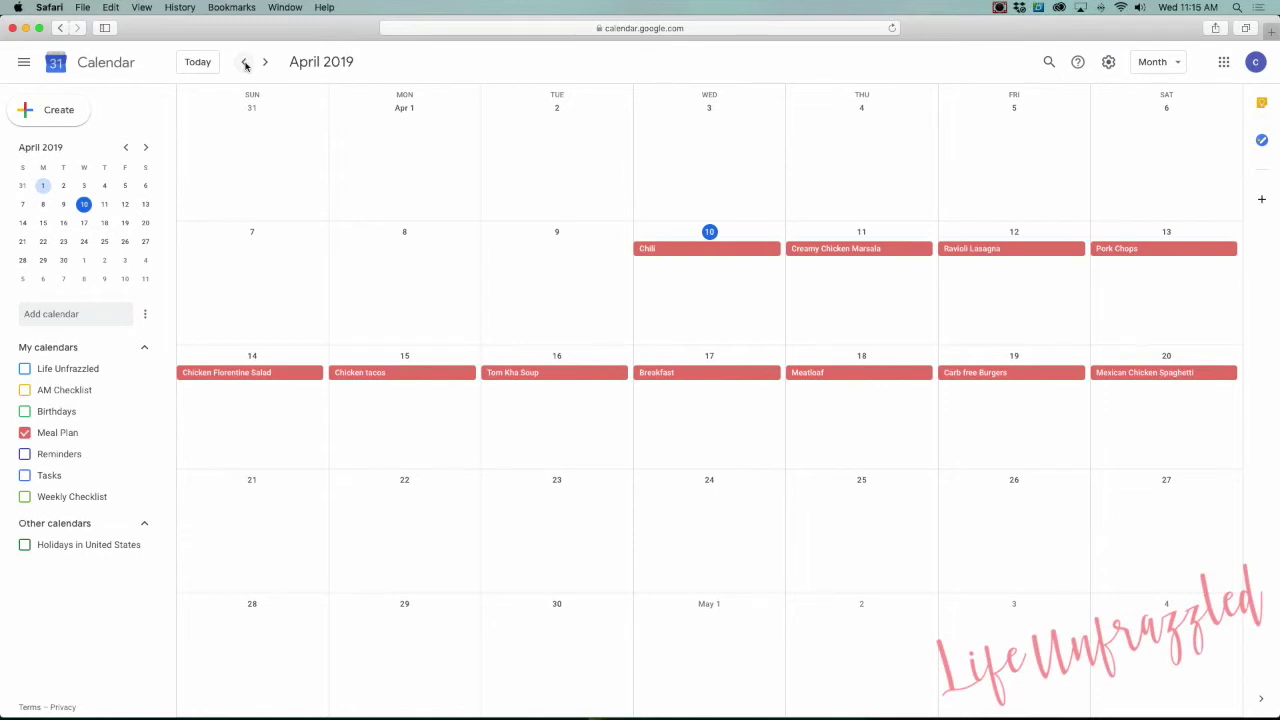
Open the Pork Chops event on May 13, 2019 and duplicate it
{"action": "key", "text": "n"}
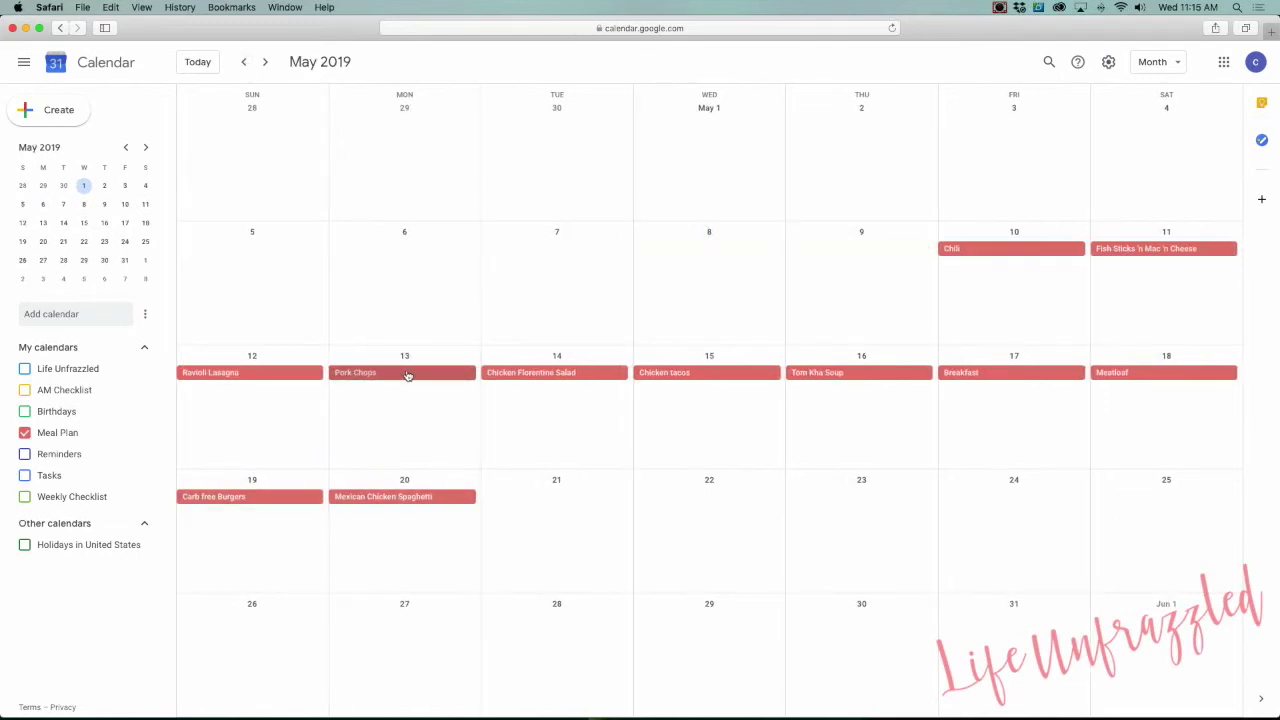
{"action": "left_click", "coordinate": [407, 374]}
{"action": "left_click", "coordinate": [407, 374]}
{"action": "double_click", "coordinate": [407, 374]}
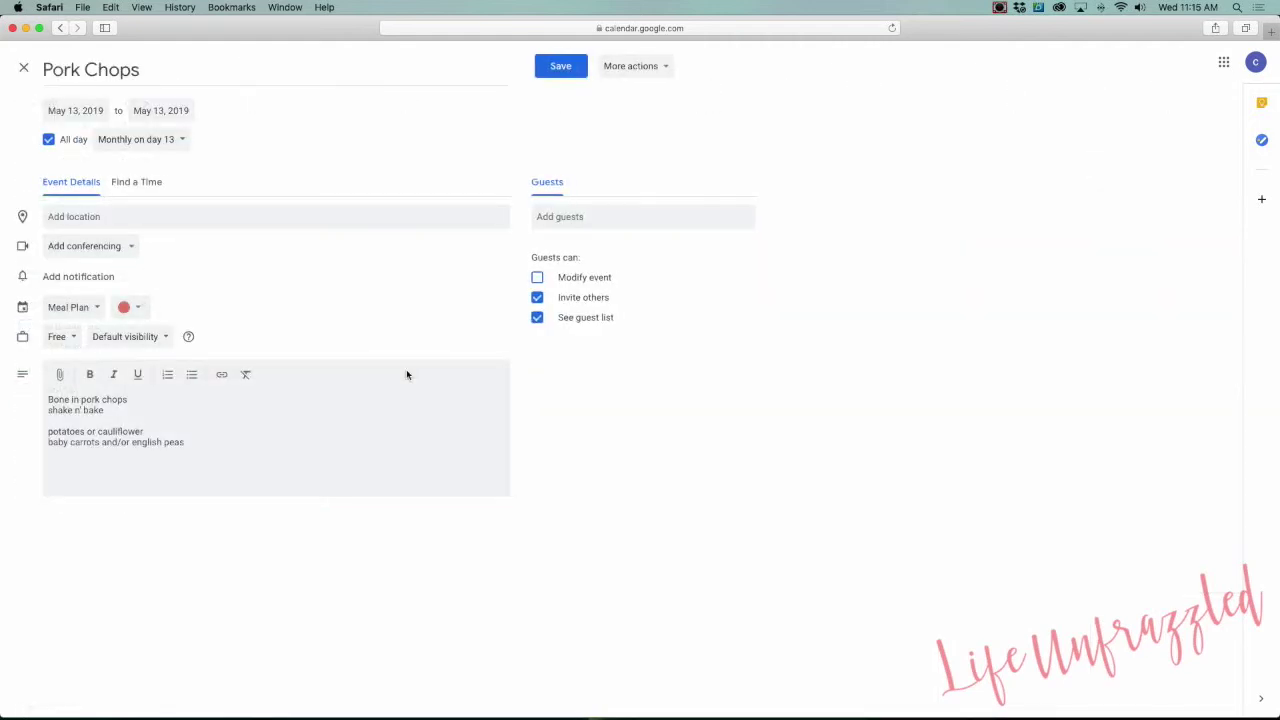
{"action": "left_click", "coordinate": [642, 67]}
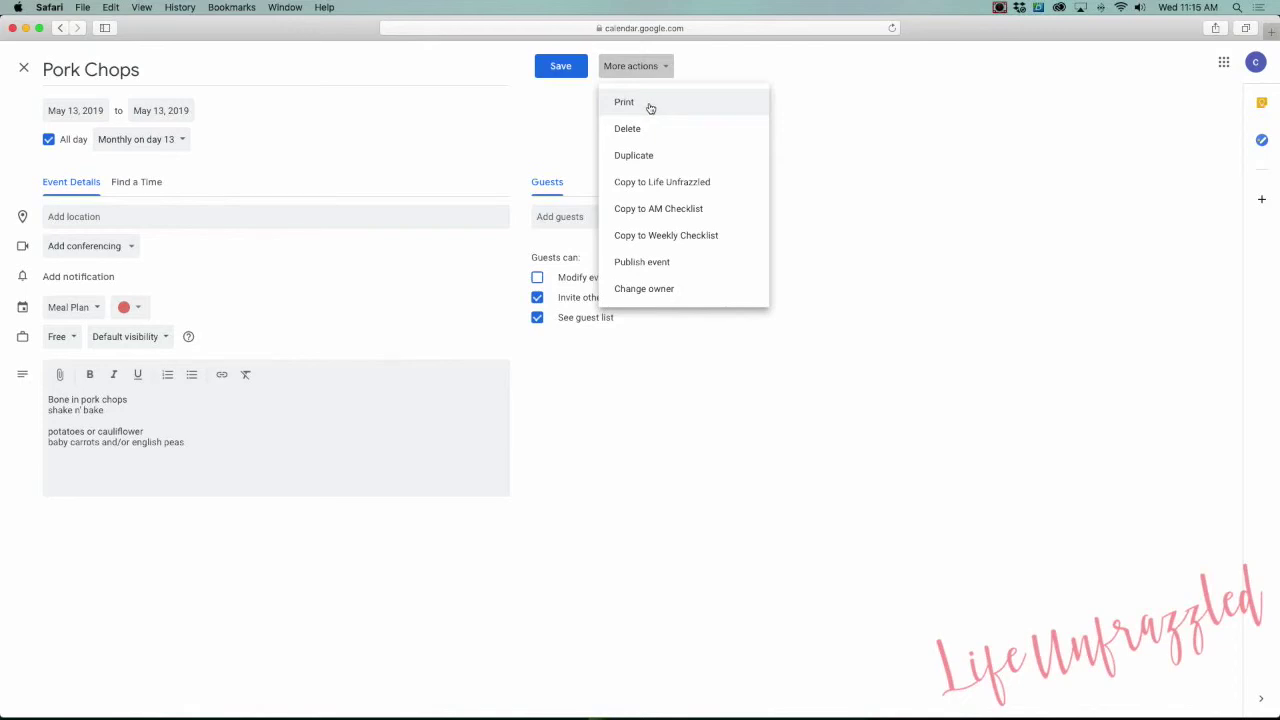
{"action": "left_click", "coordinate": [648, 163]}
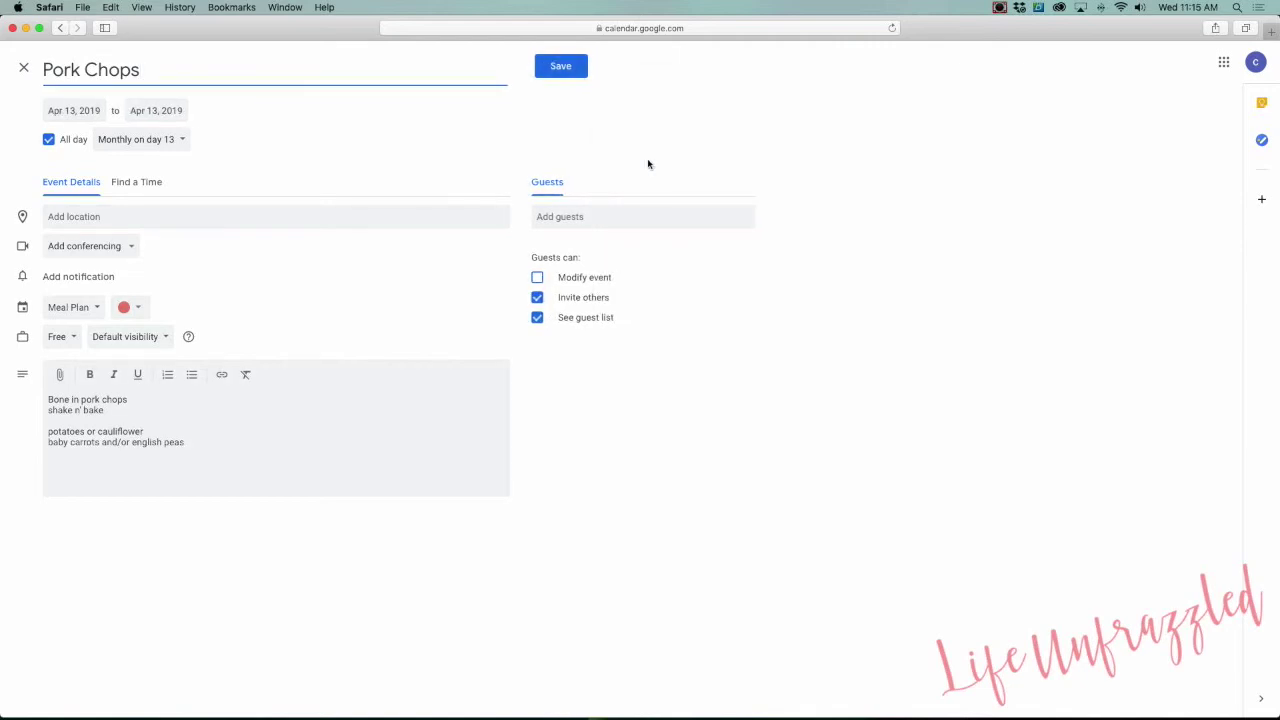
Set the date of the duplicated Pork Chops event to Apr 30, 2019, save it, and return to April 2019
{"action": "left_click", "coordinate": [76, 111]}
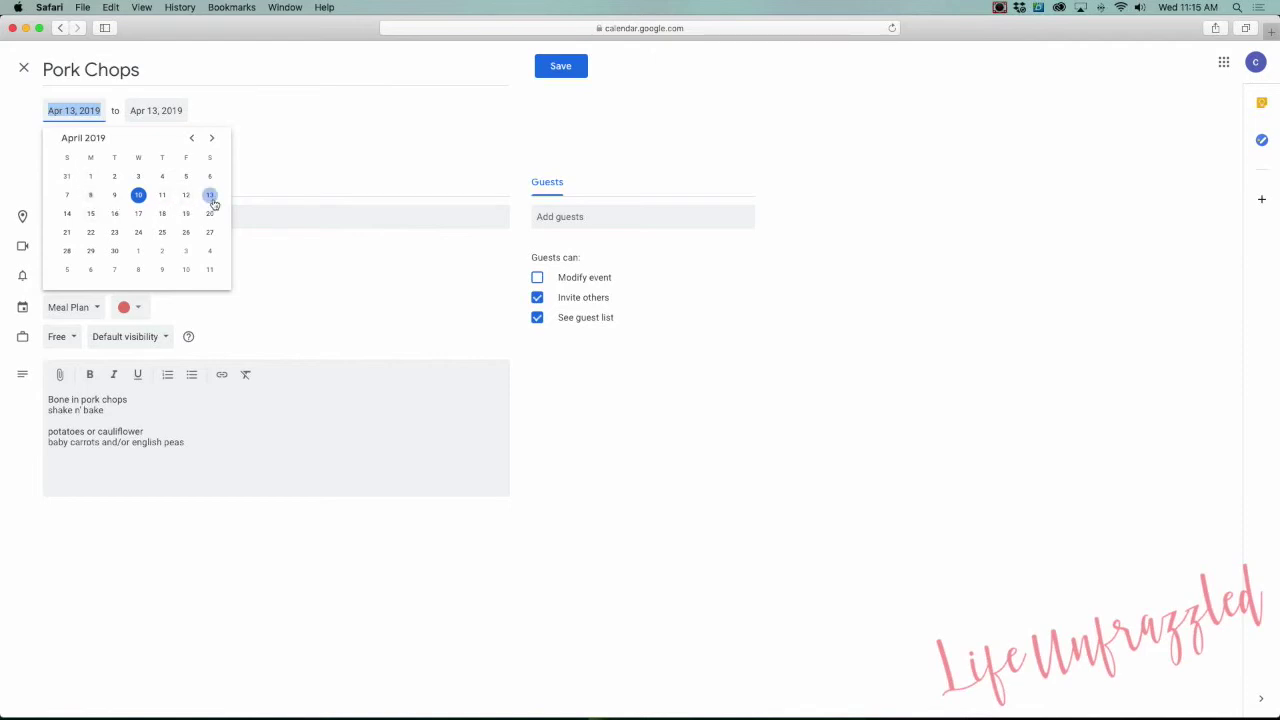
{"action": "left_click", "coordinate": [114, 250]}
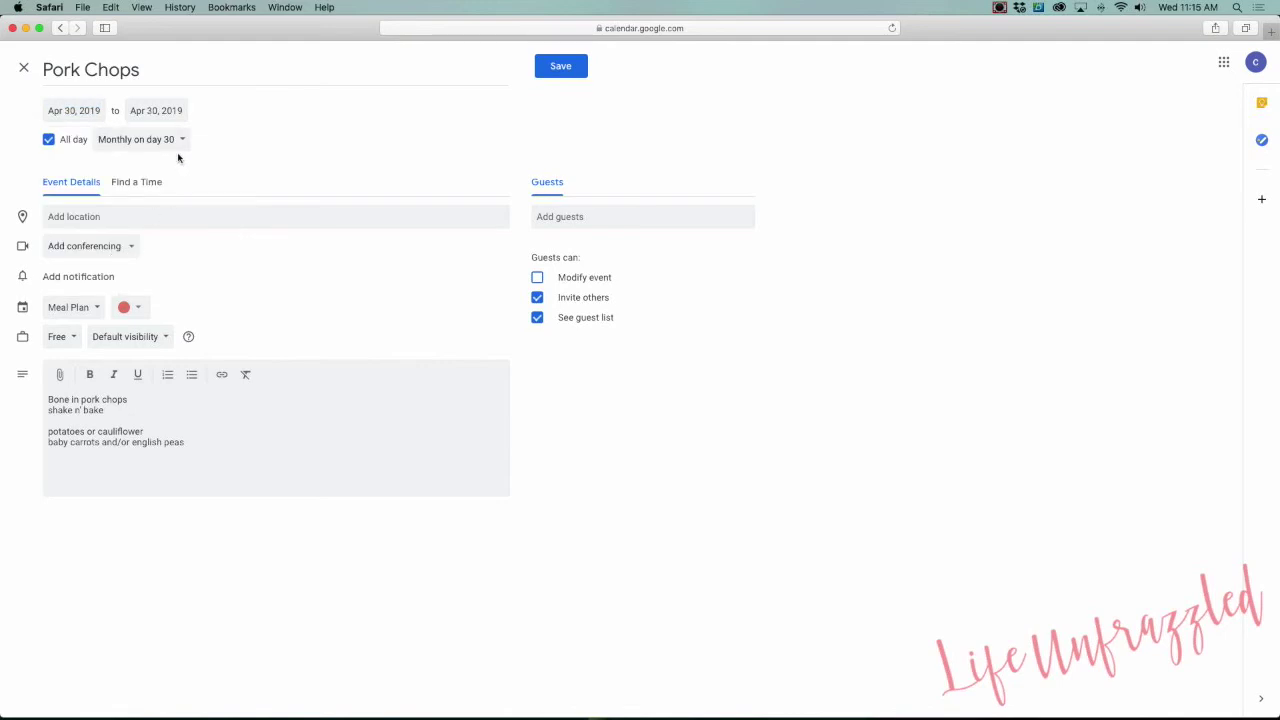
{"action": "left_click", "coordinate": [560, 68]}
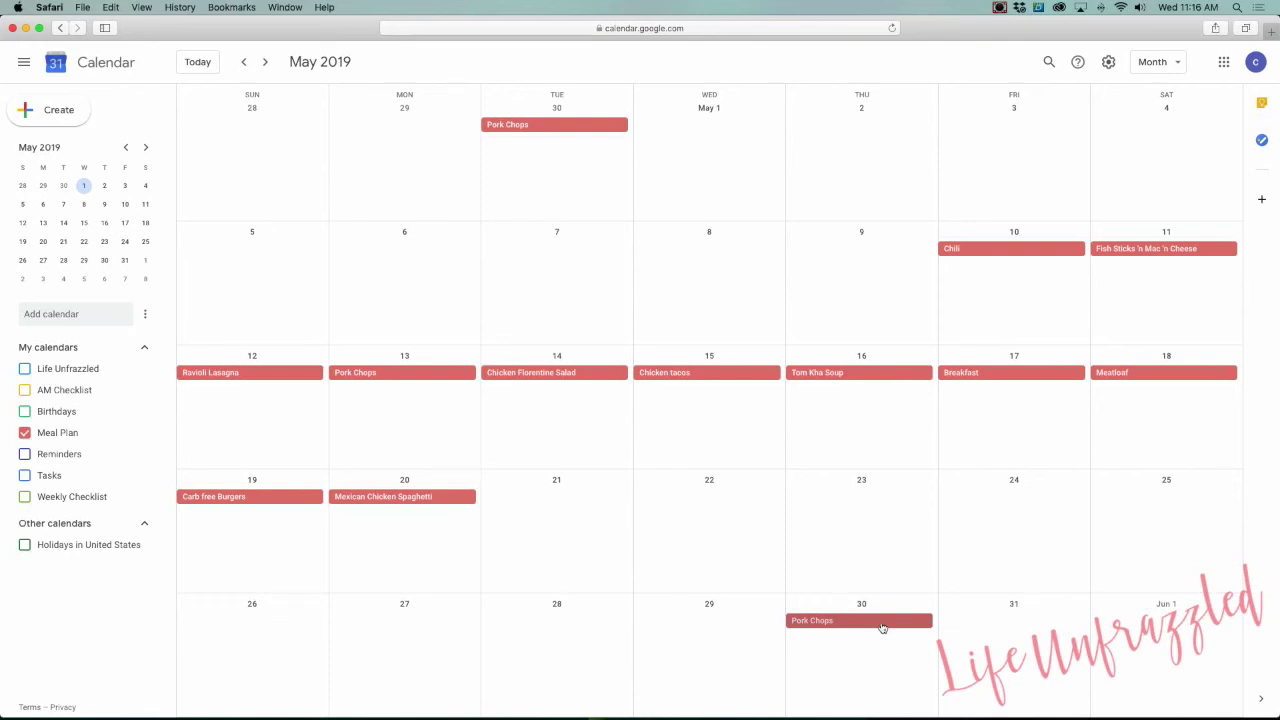
{"action": "left_click", "coordinate": [244, 62]}
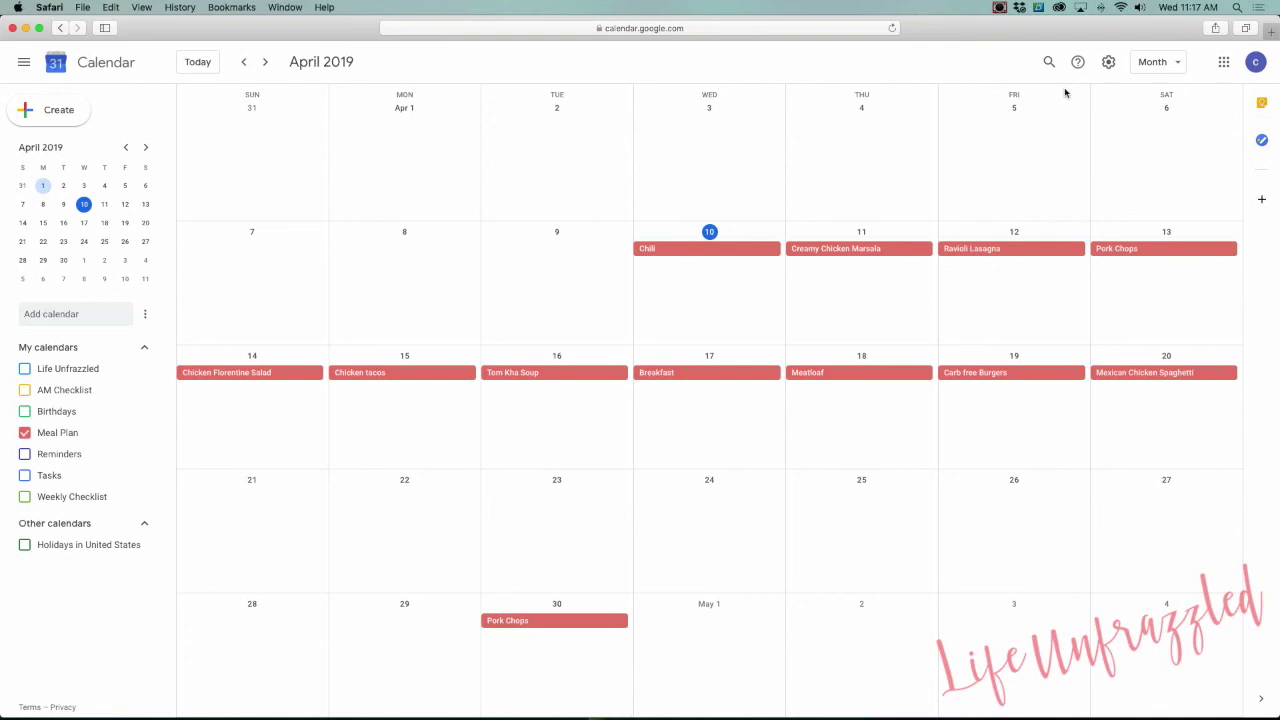
{"action": "left_click", "coordinate": [999, 7]}
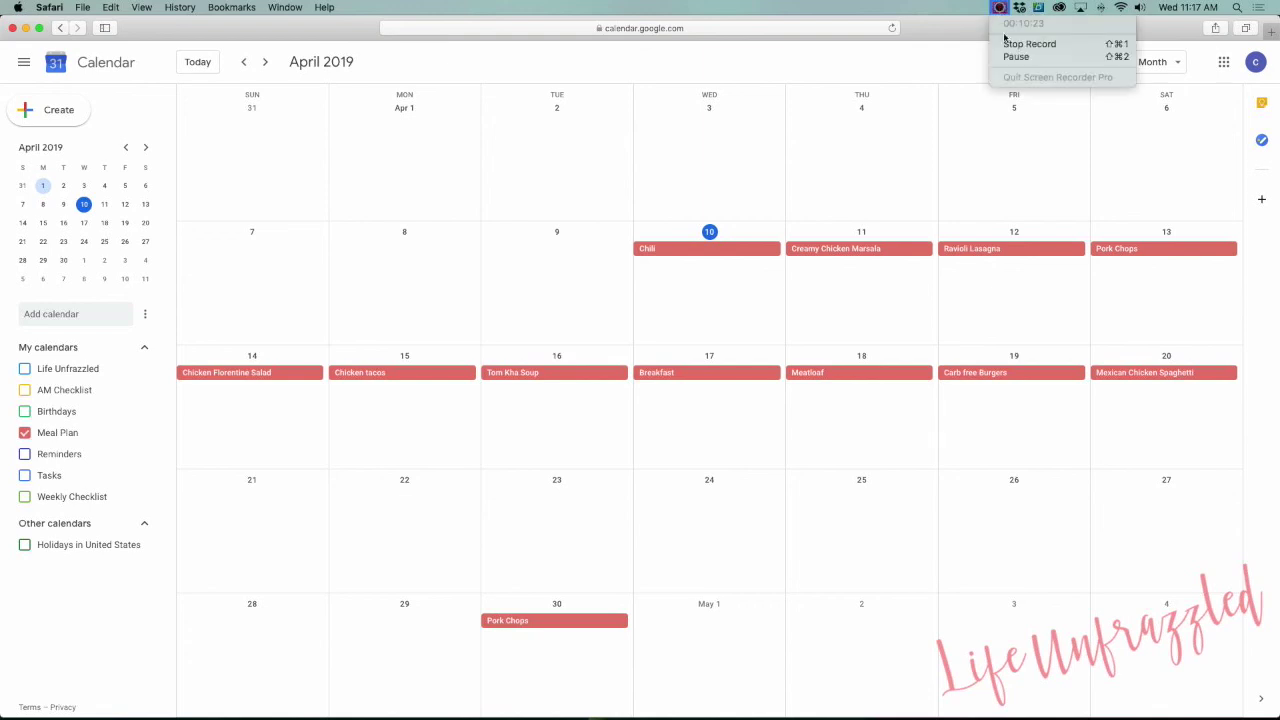